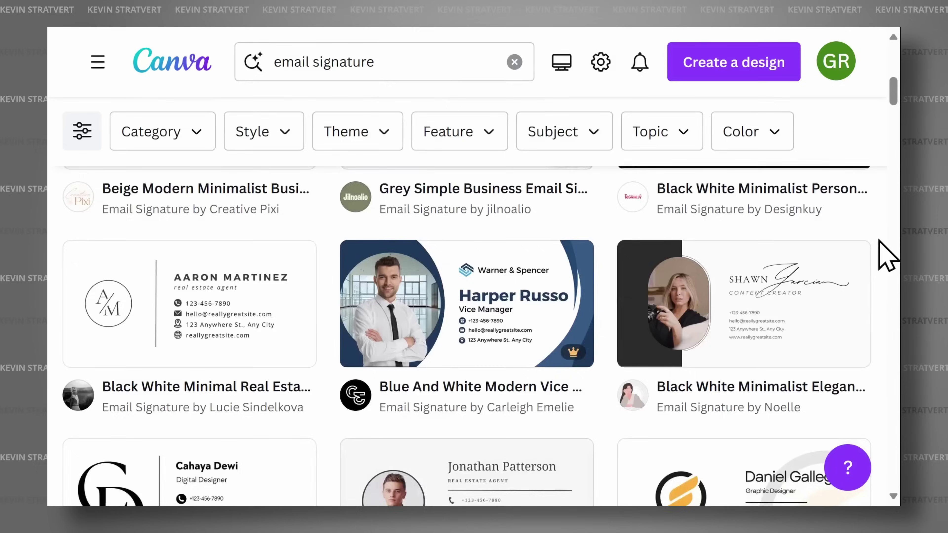
- Place the woman's photo into the circular frame and start editing the AVERY DAVIS name text
scroll(885, 255, "down", 5)
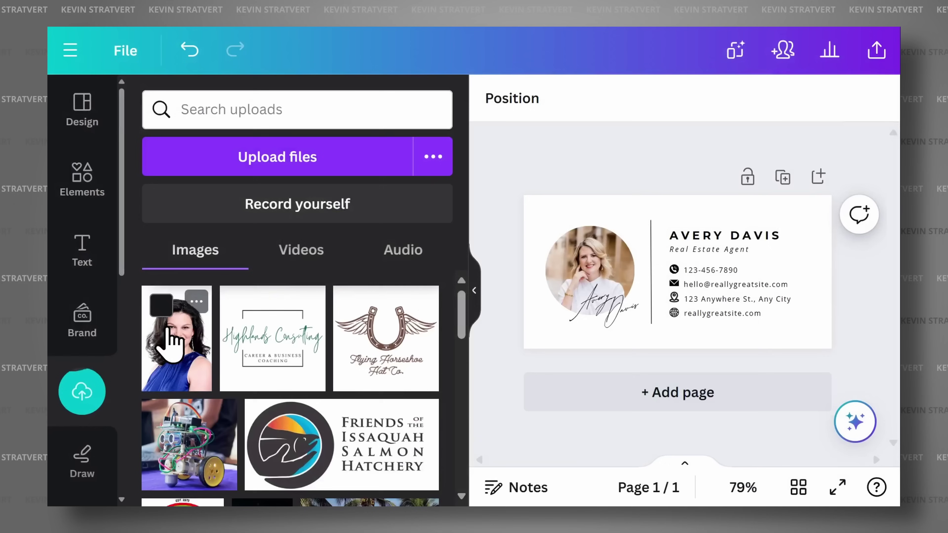
left_click_drag(169, 341, 581, 284)
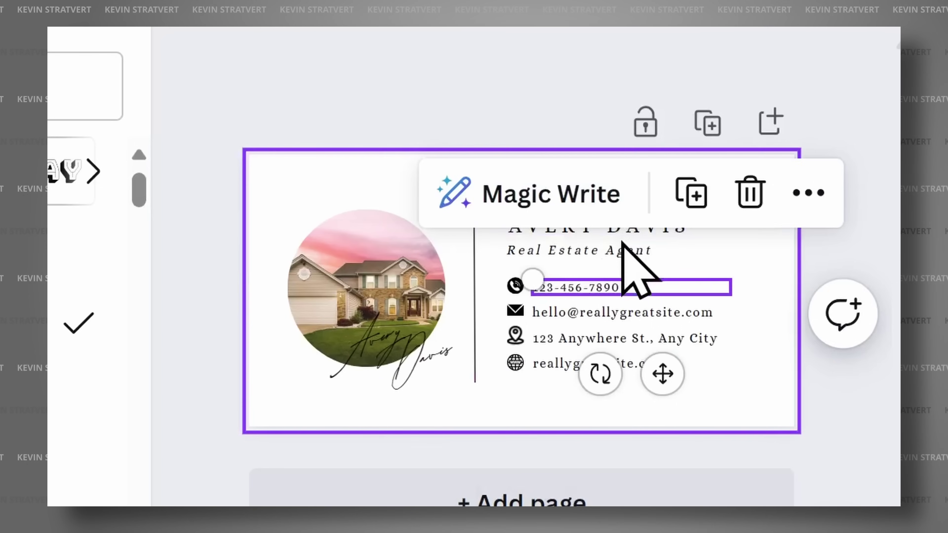
left_click(626, 237)
double_click(624, 230)
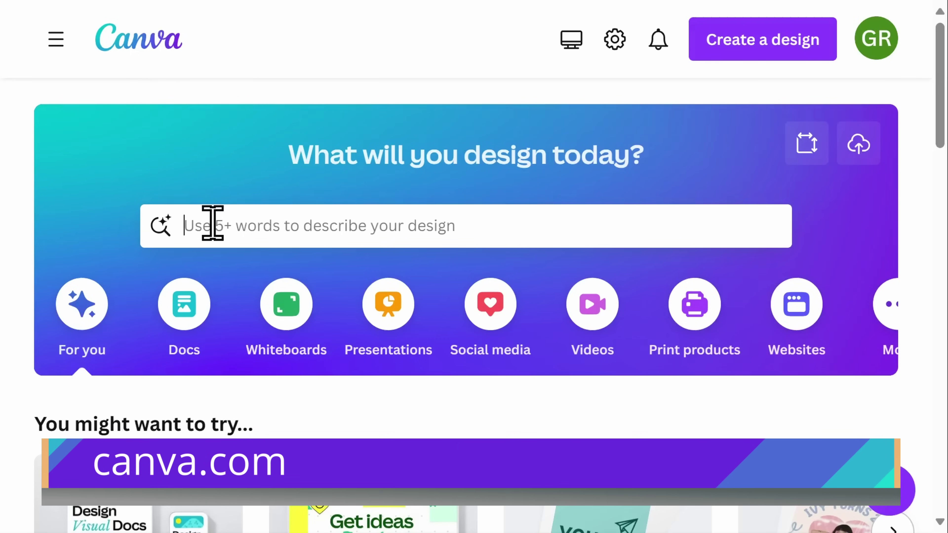
- Search templates for 'Email Signature' and scroll down to the White Simple Real Estate design
type("Email Signature")
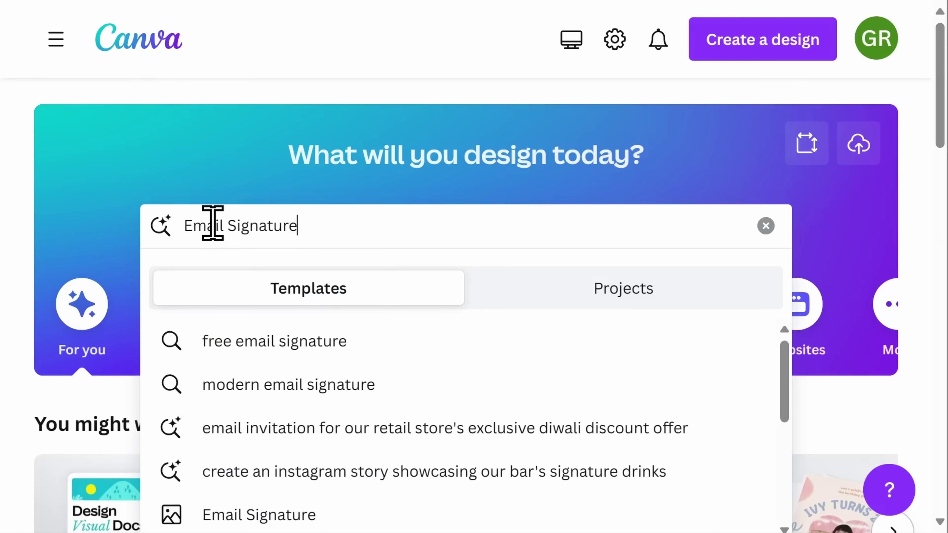
key("Return")
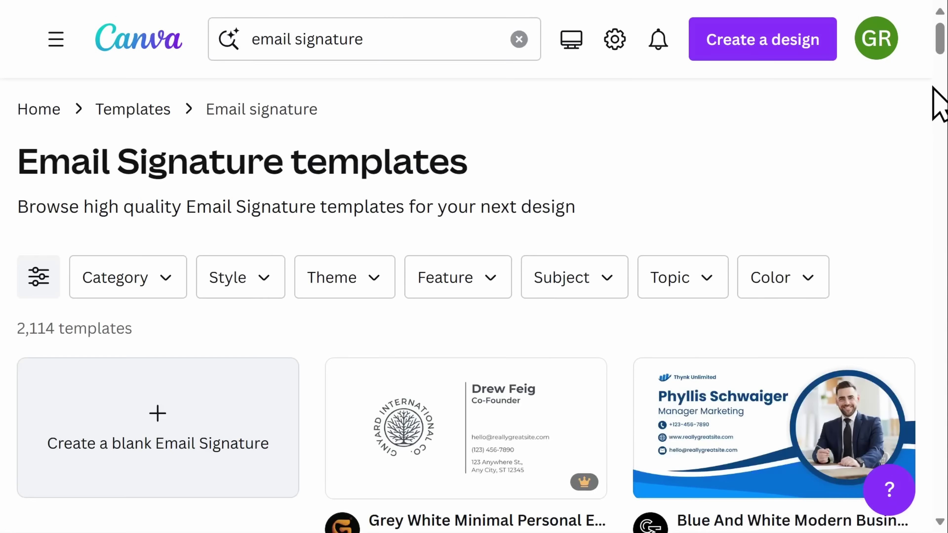
scroll(934, 127, "down", 10)
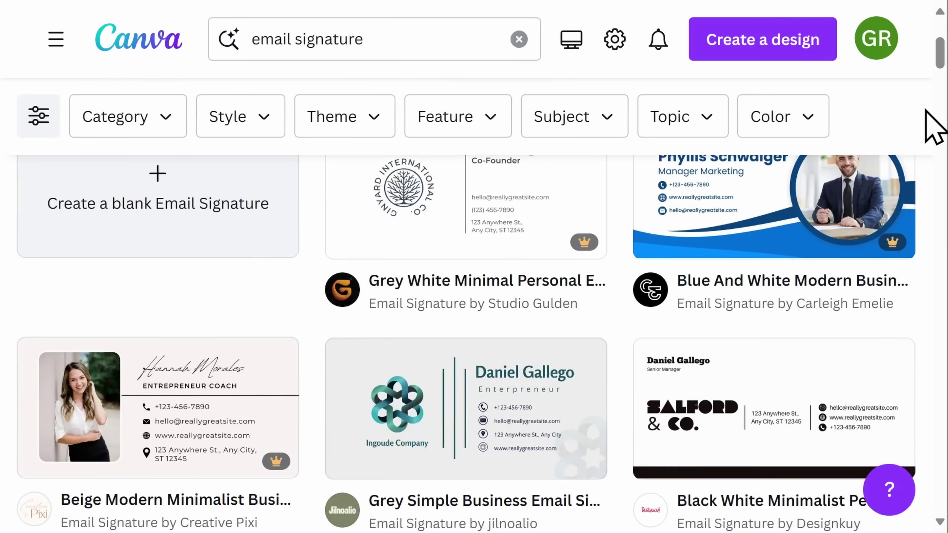
scroll(913, 198, "down", 12)
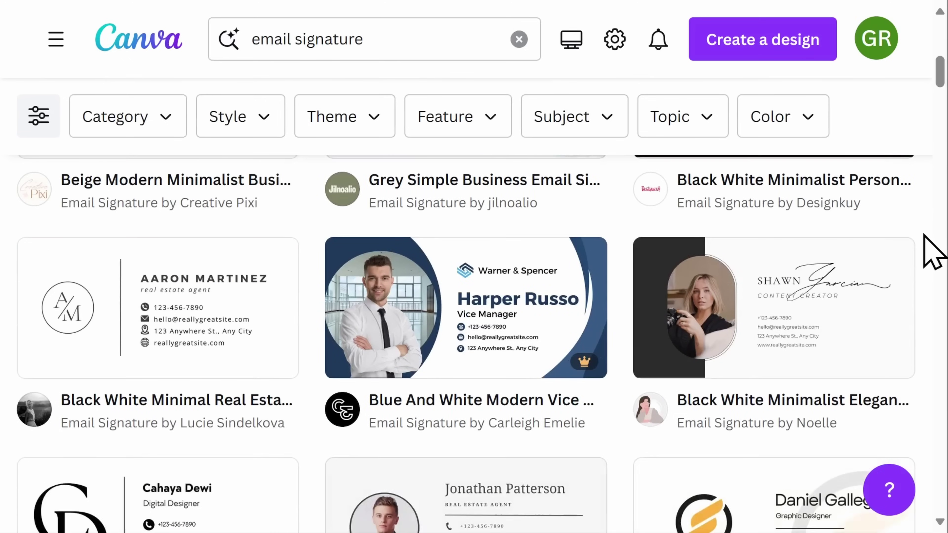
scroll(934, 257, "down", 13)
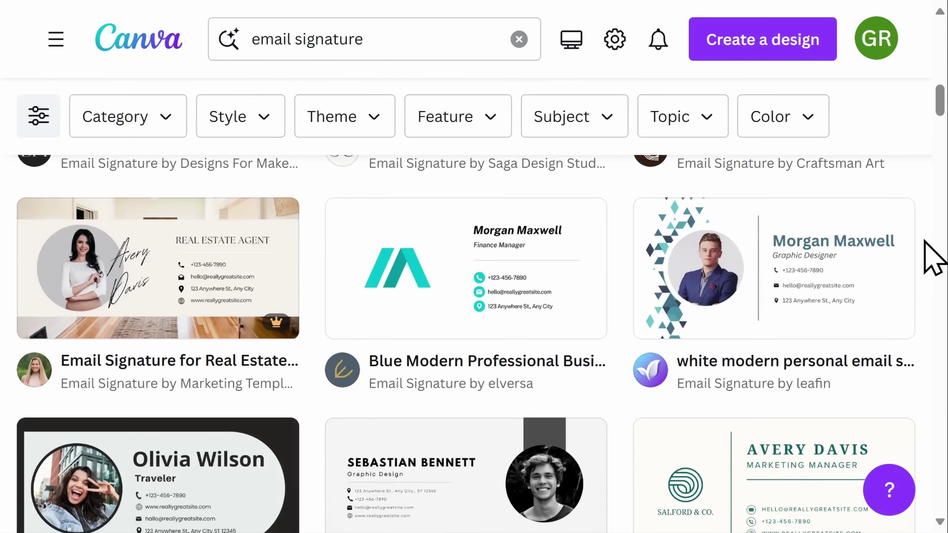
scroll(933, 258, "down", 13)
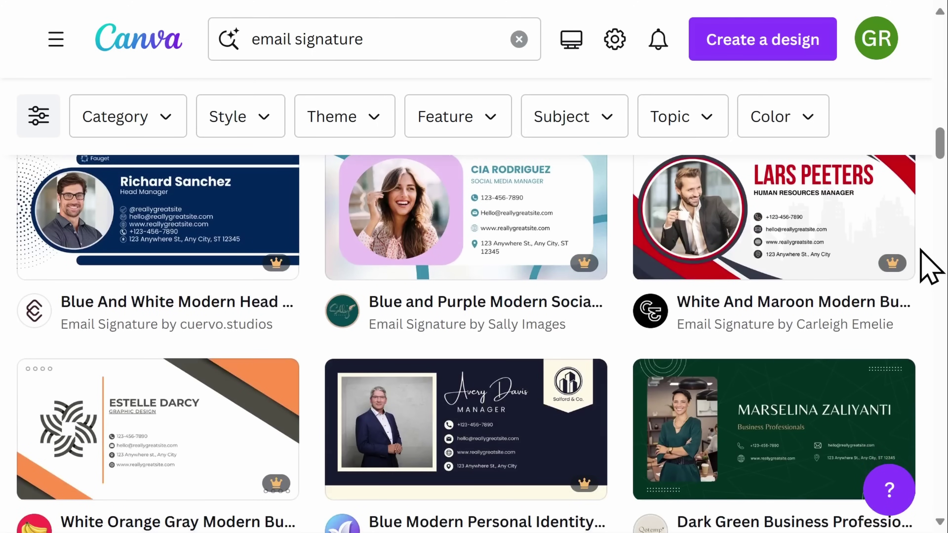
mouse_move(899, 262)
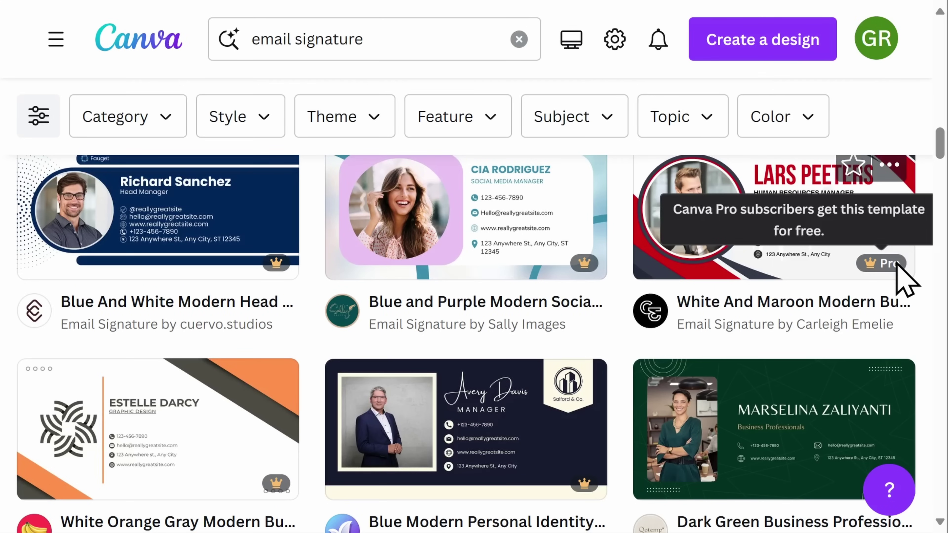
scroll(910, 284, "down", 8)
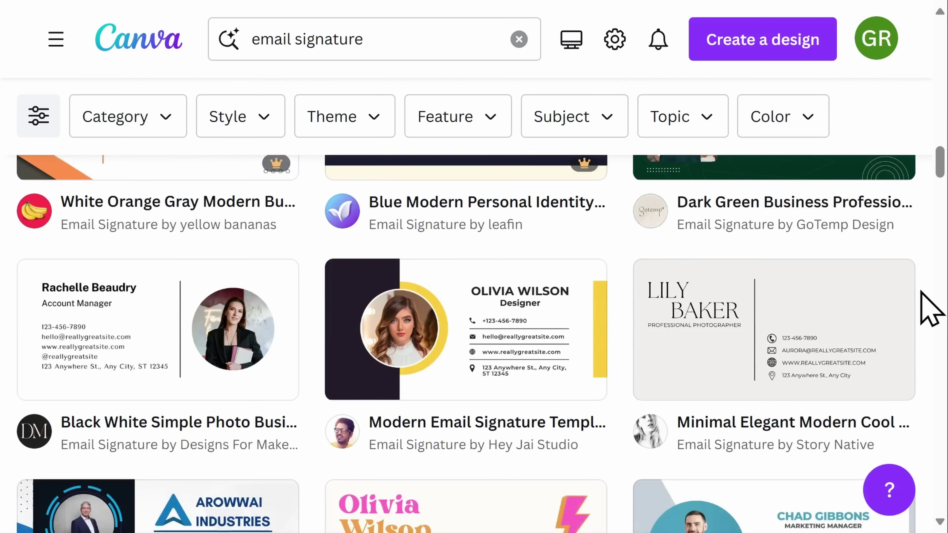
scroll(931, 308, "down", 14)
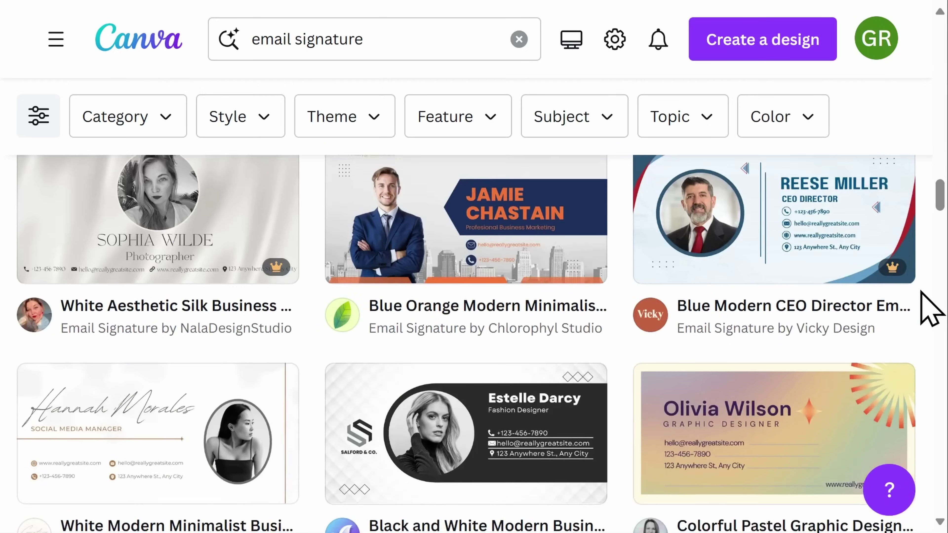
scroll(931, 308, "down", 10)
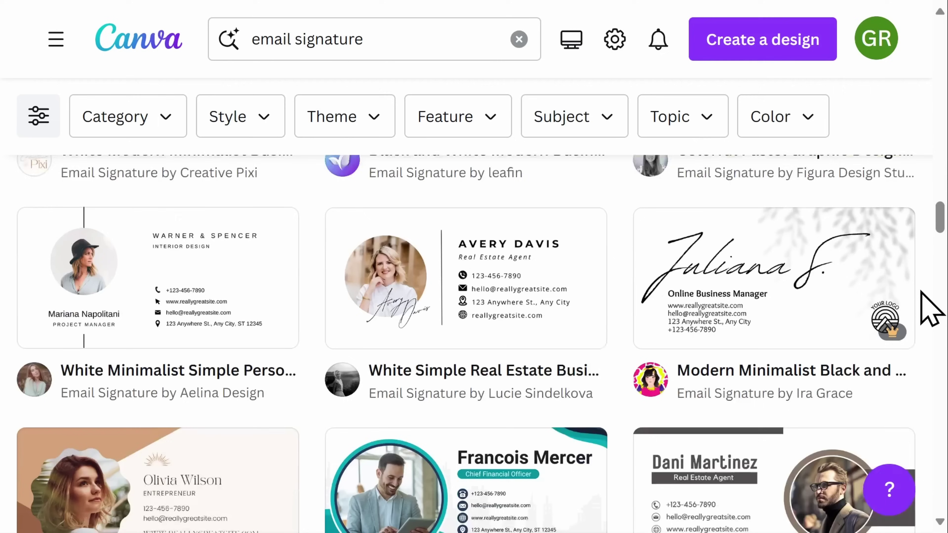
scroll(931, 308, "down", 1)
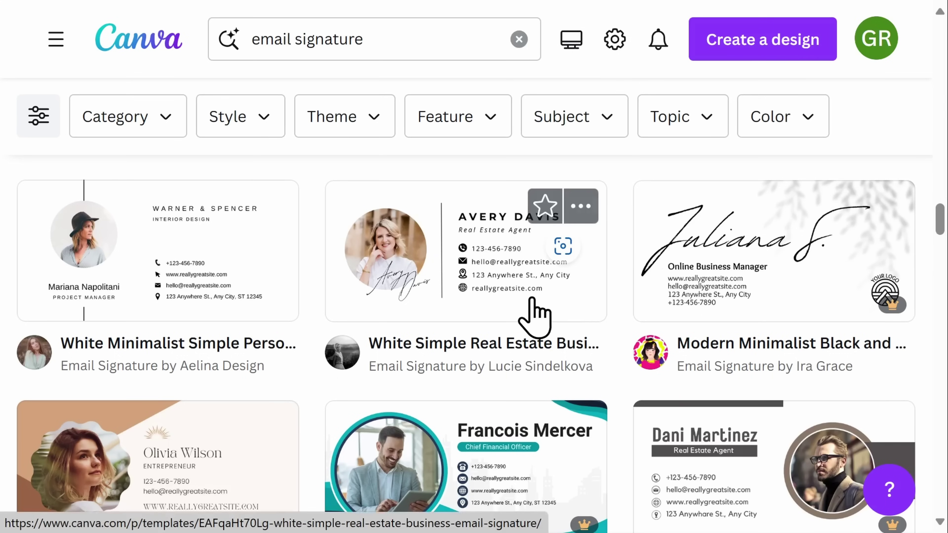
- Open the White Simple Real Estate Business Email Signature template in the editor and show uploaded images
left_click(534, 318)
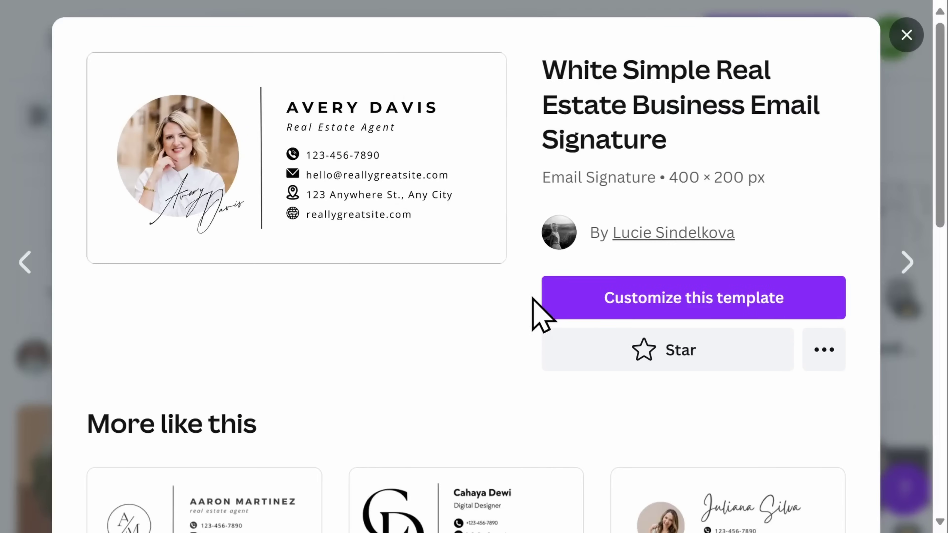
left_click(701, 295)
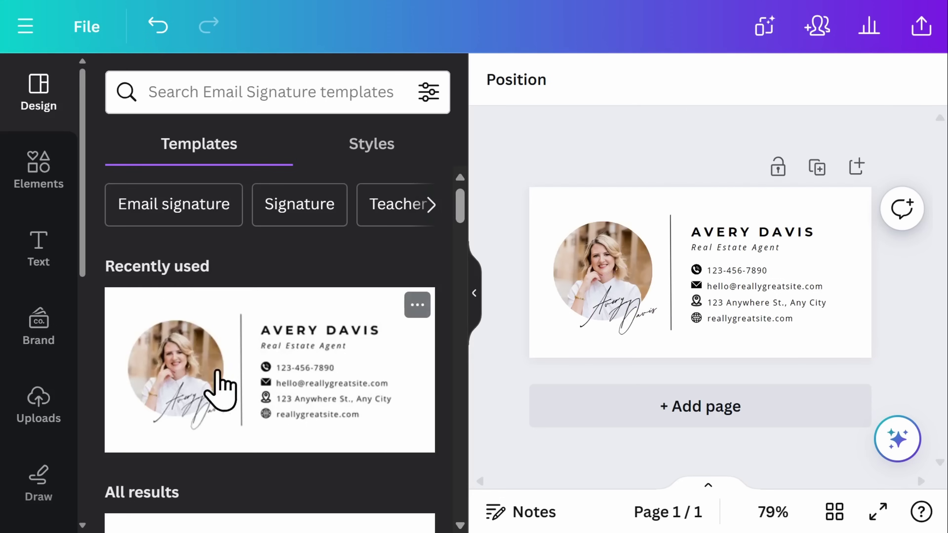
left_click(34, 416)
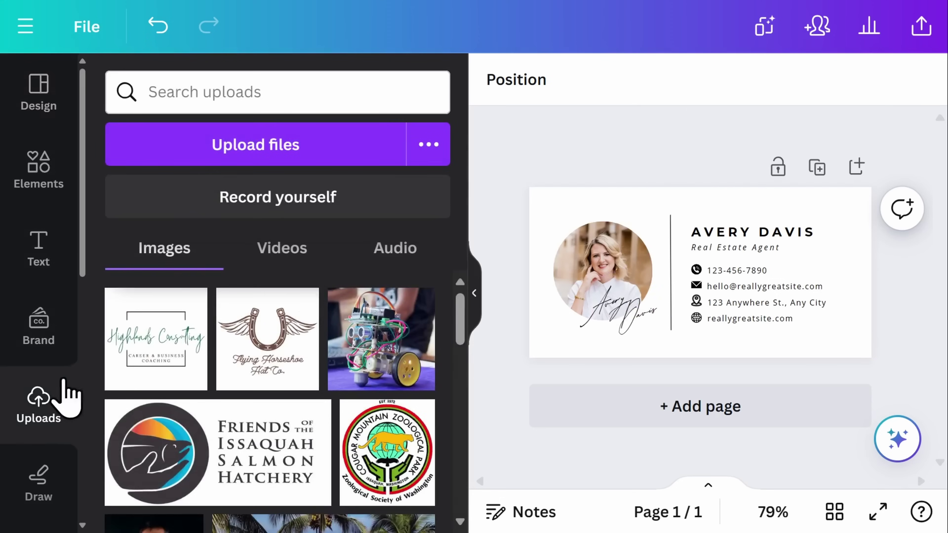
- Upload the headshot image and drop it into the card's circular photo frame
left_click(210, 152)
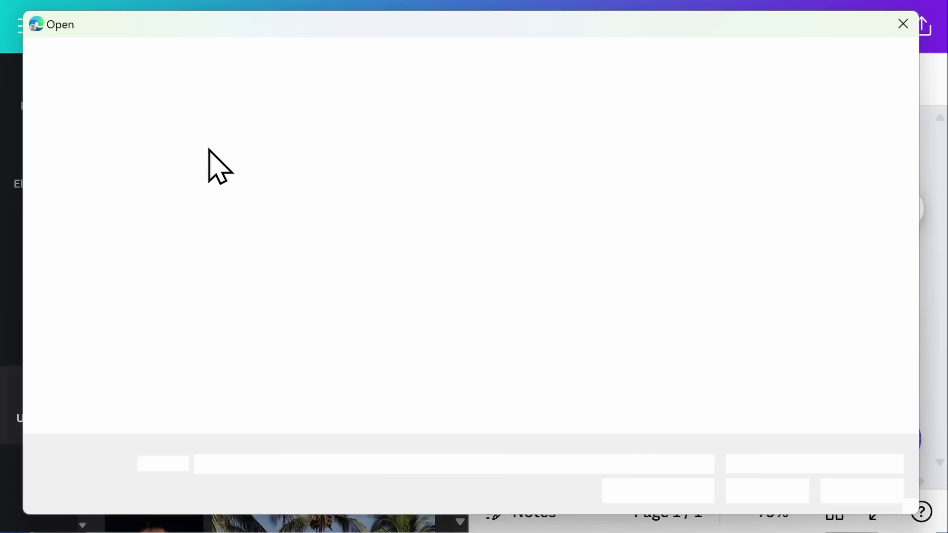
left_click(353, 148)
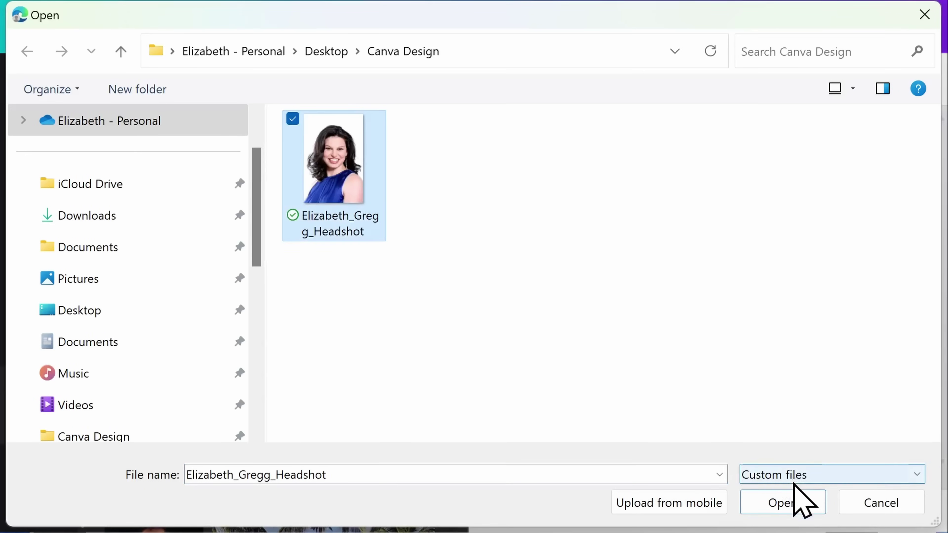
left_click(800, 504)
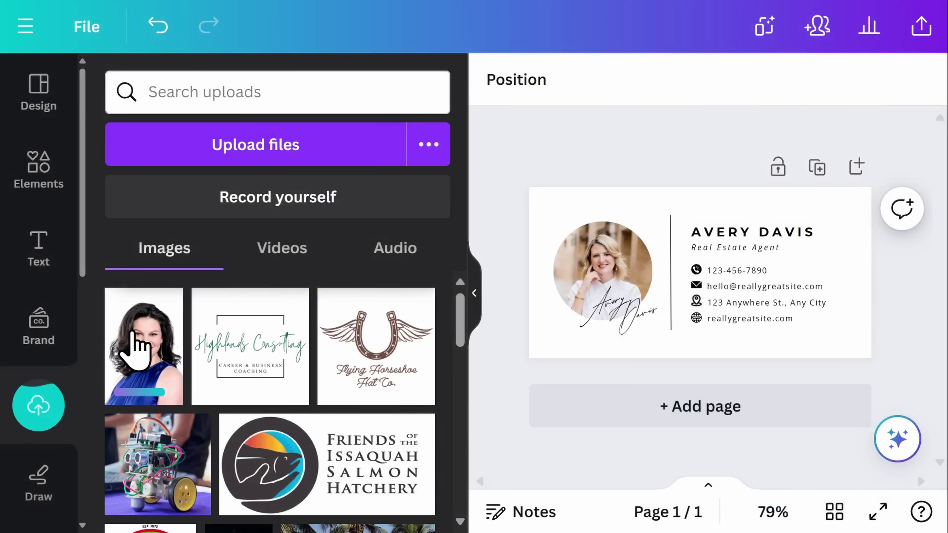
left_click_drag(136, 349, 590, 284)
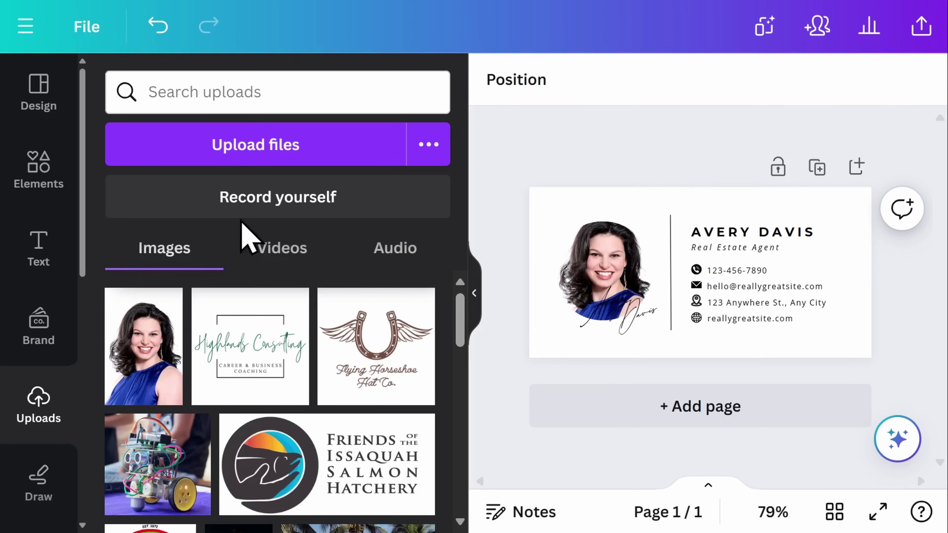
- Search Elements photos for 'real estate' and drop the pink-sky house photo into the circle
left_click(55, 187)
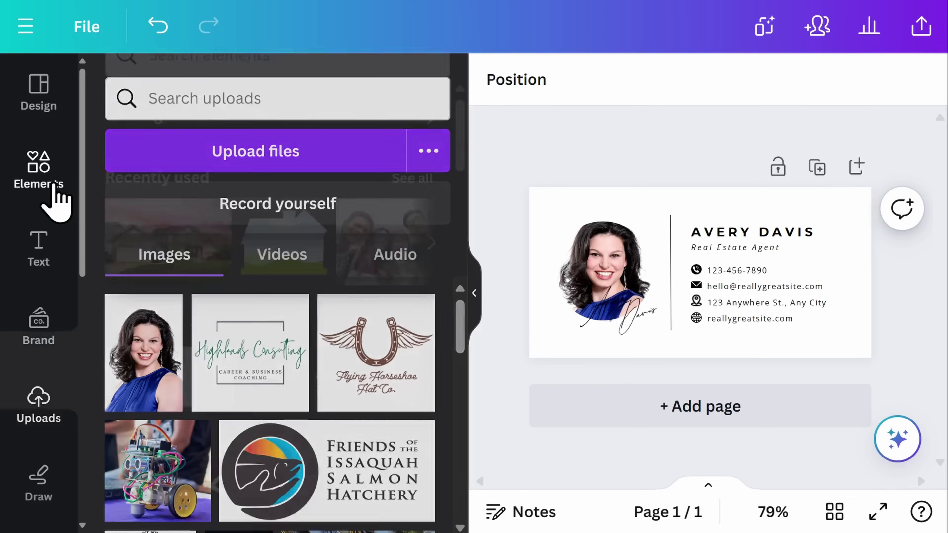
left_click(236, 92)
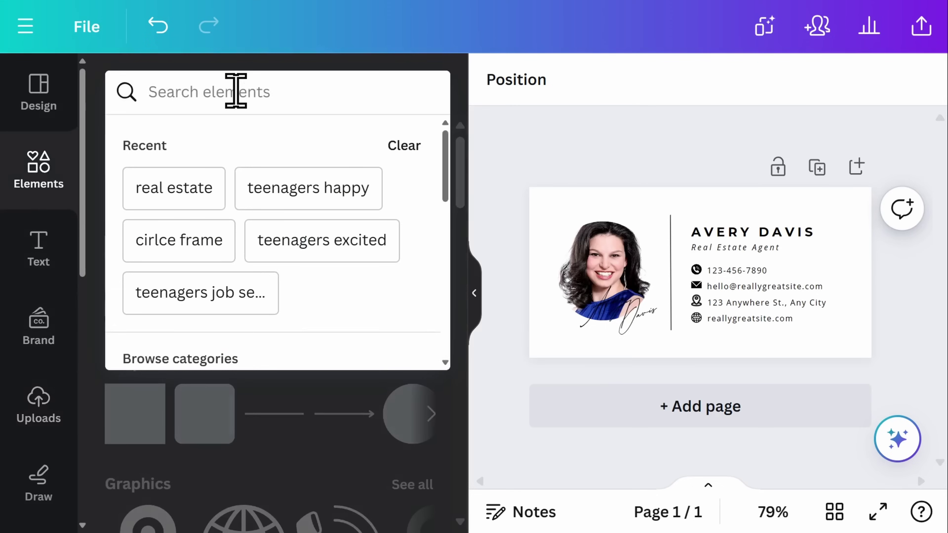
type("real estate")
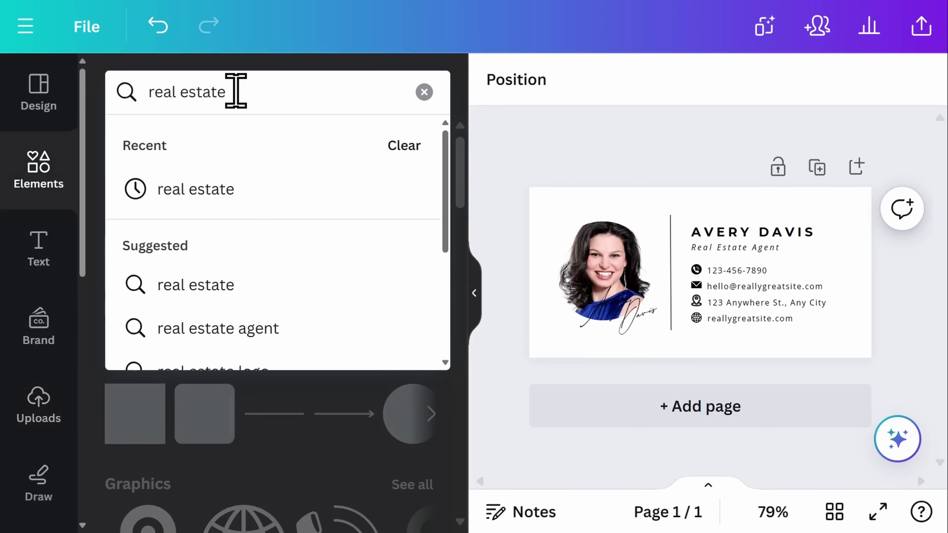
key("Return")
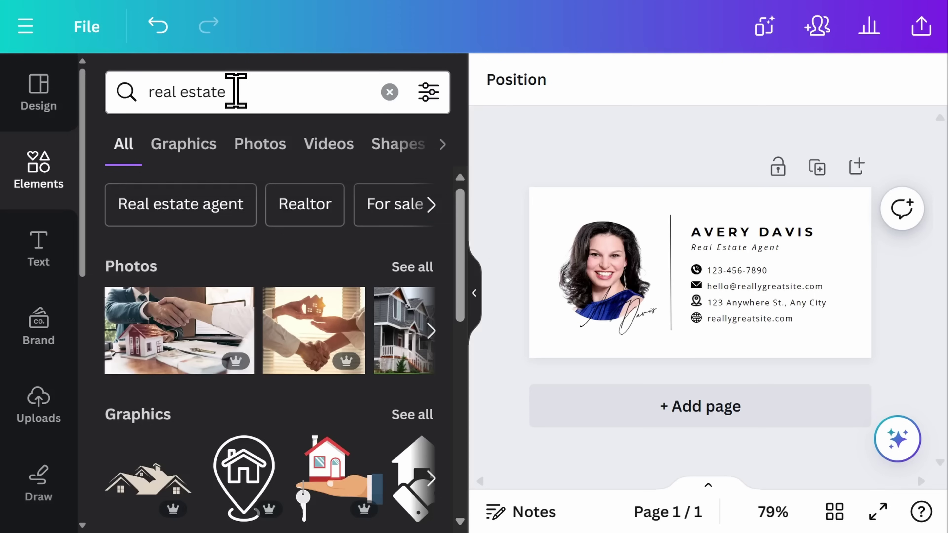
left_click(269, 149)
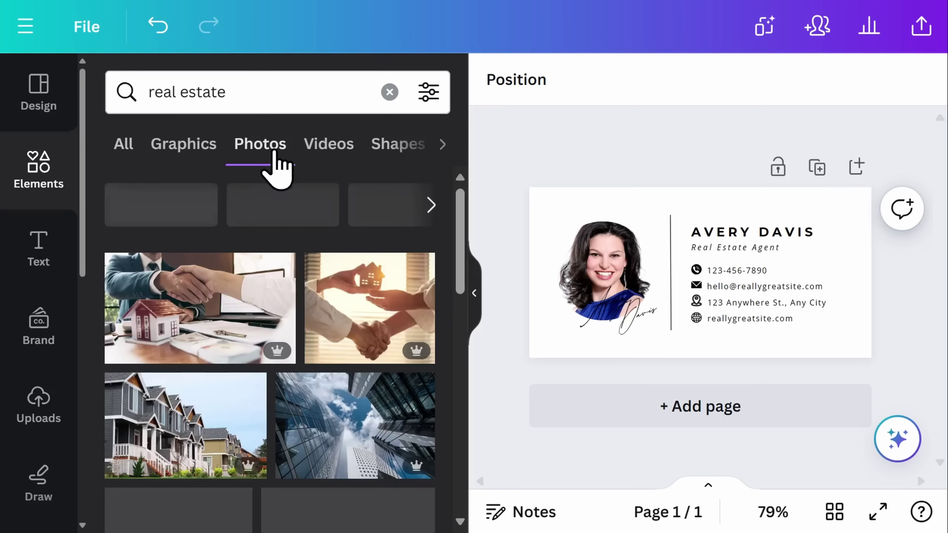
scroll(444, 276, "down", 5)
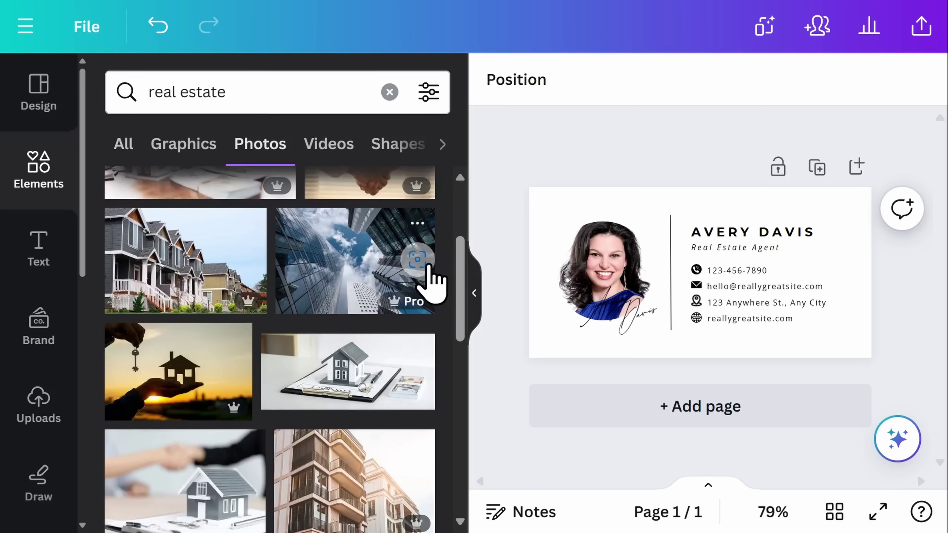
scroll(450, 331, "down", 5)
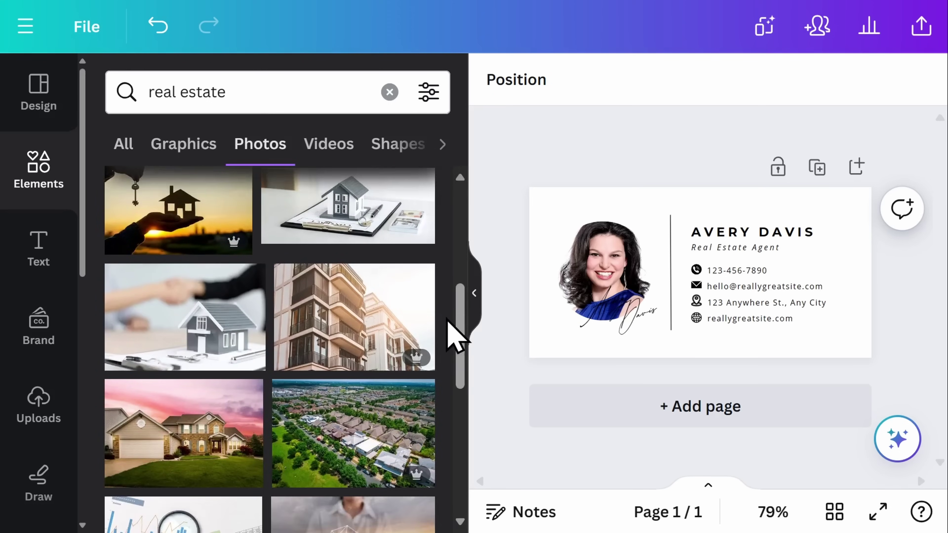
scroll(453, 333, "down", 2)
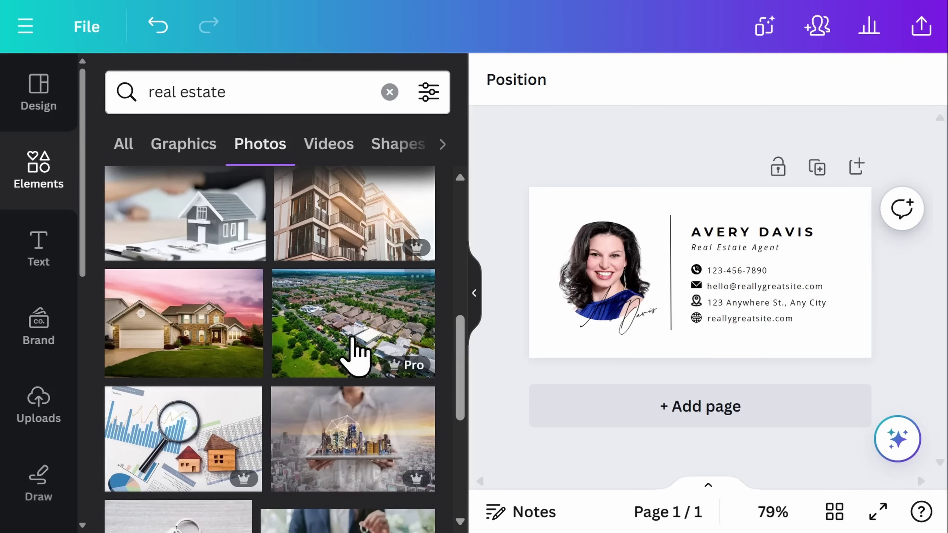
left_click_drag(186, 336, 631, 277)
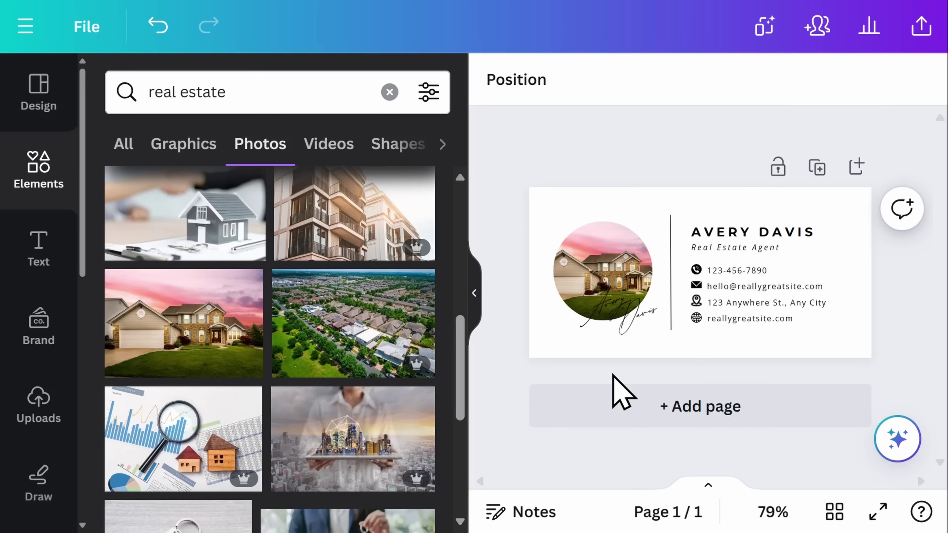
- Try the Blur effect on the circular house photo, then undo it
left_click(603, 271)
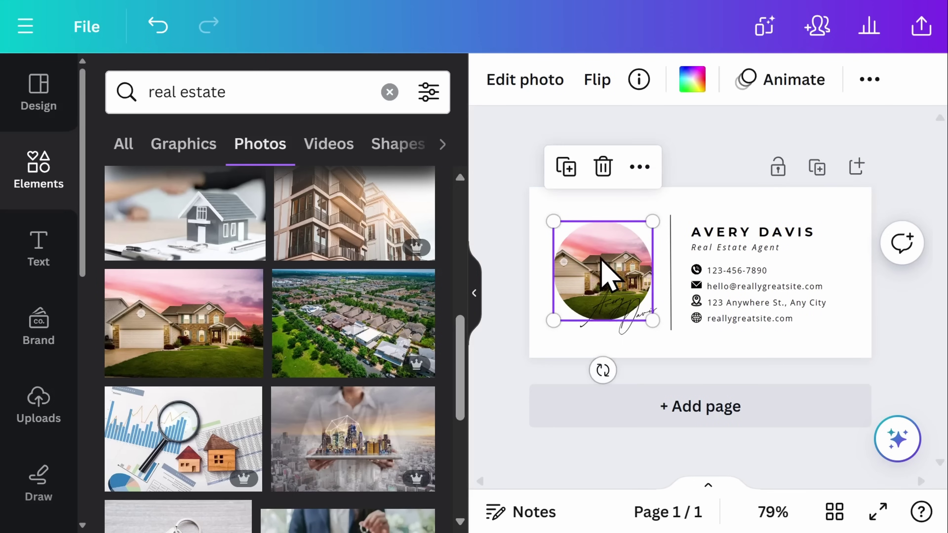
left_click(526, 84)
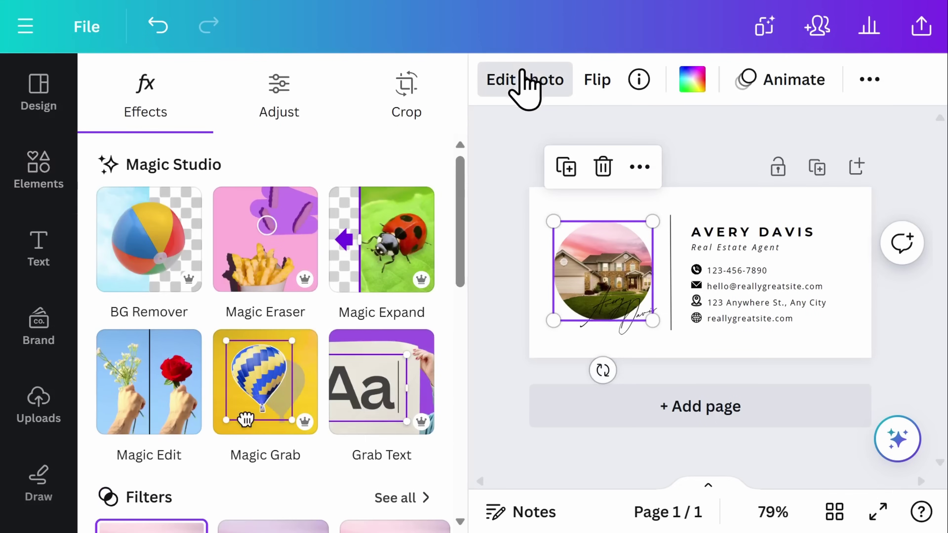
scroll(418, 280, "down", 10)
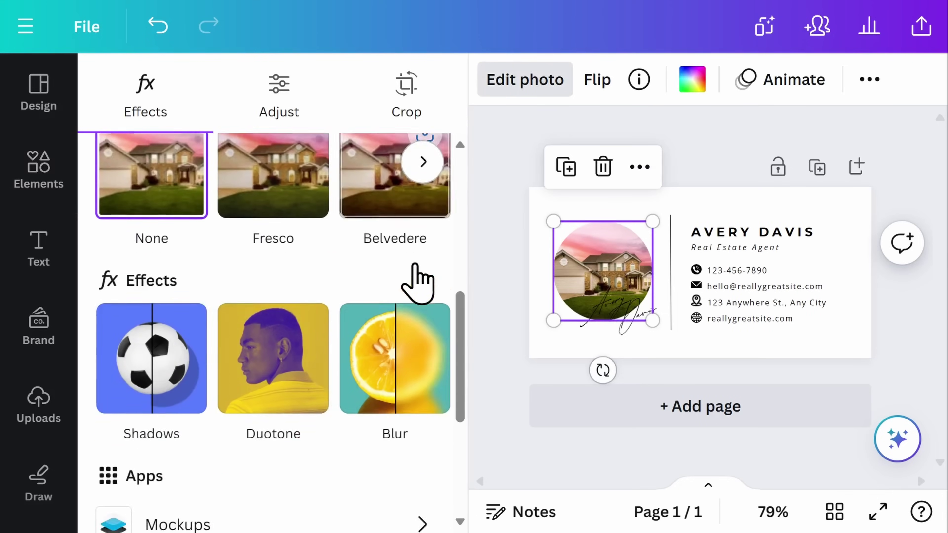
left_click(415, 264)
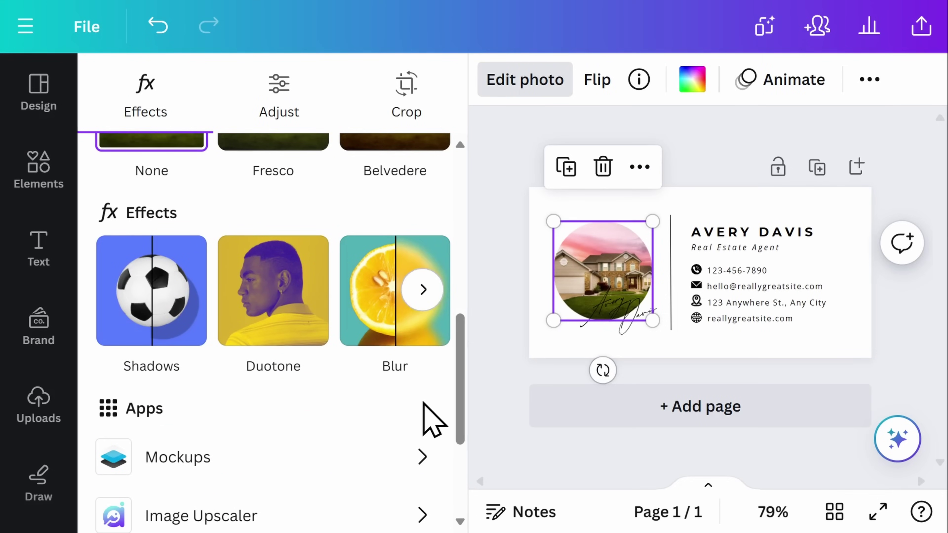
key("ctrl+z")
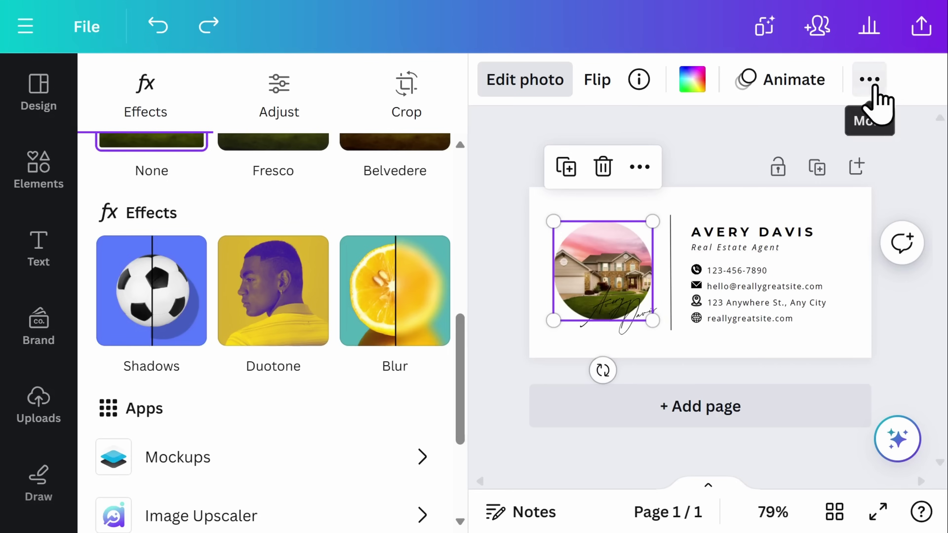
- Set the house photo's transparency to 89
left_click(870, 80)
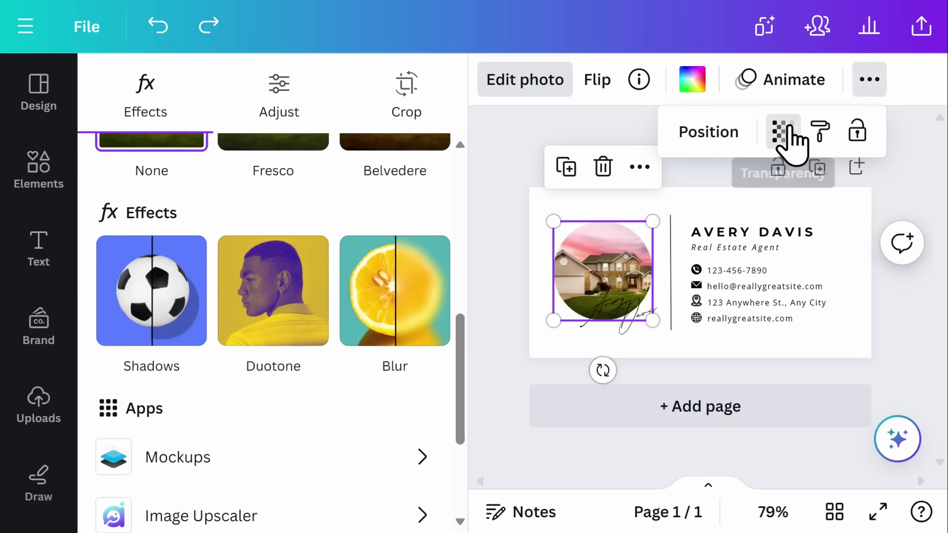
left_click(783, 131)
left_click_drag(888, 177, 870, 176)
left_click(902, 321)
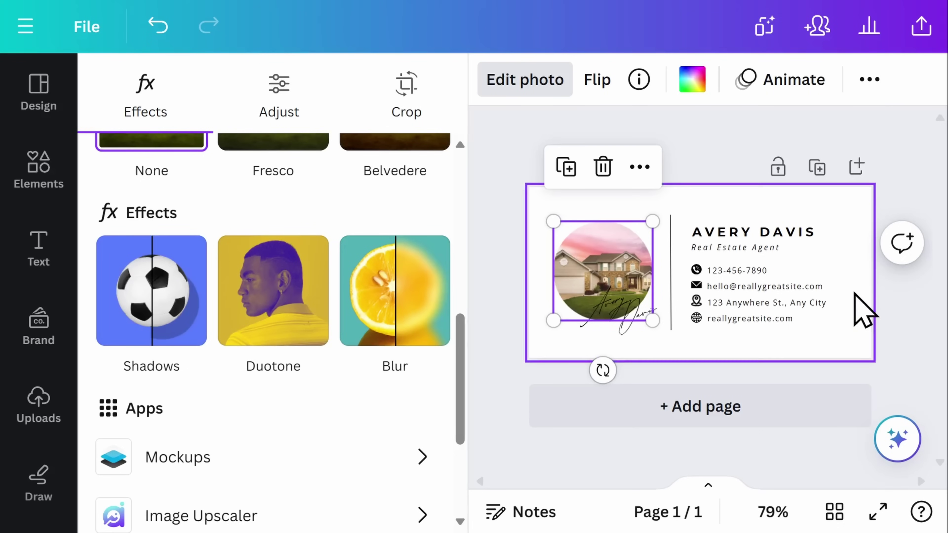
left_click(798, 233)
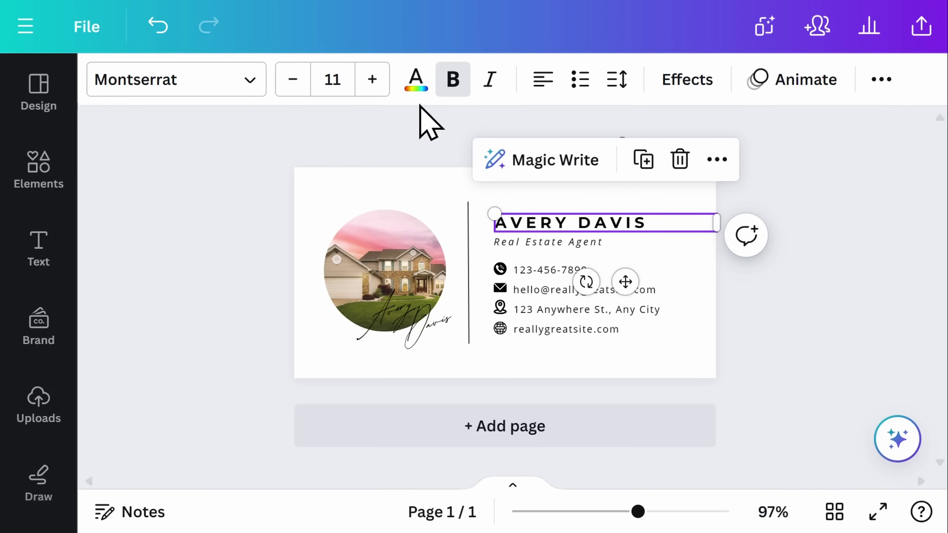
- Remove bold from the AVERY DAVIS heading and set it in the Alice font
left_click(453, 92)
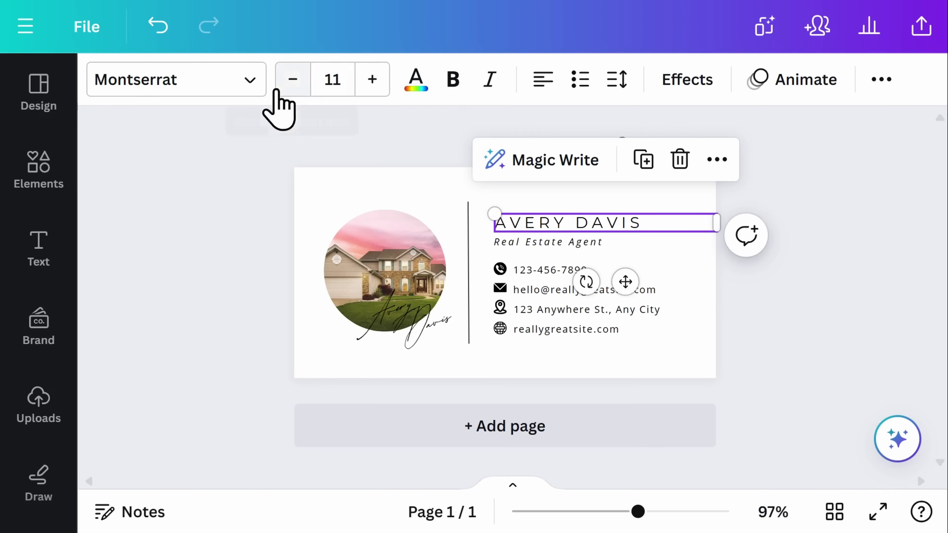
left_click(253, 85)
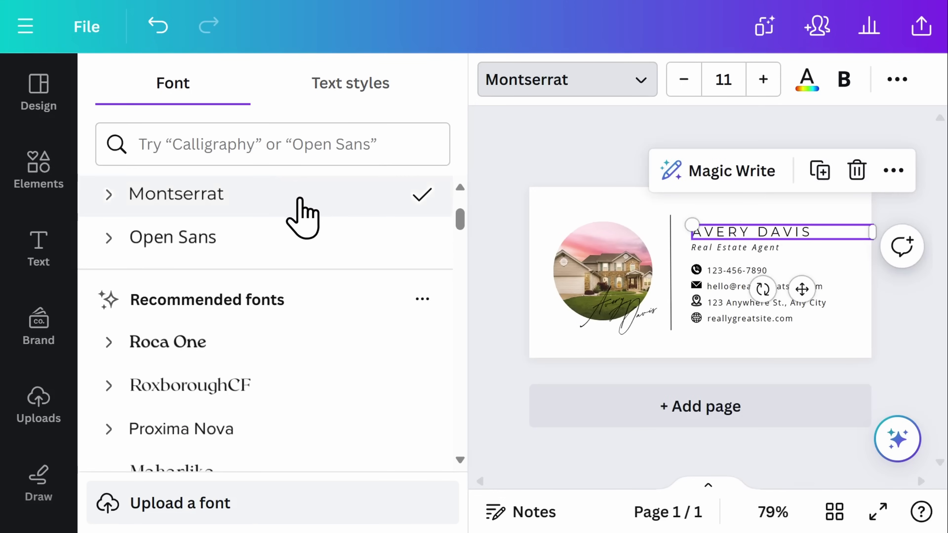
scroll(301, 209, "down", 2)
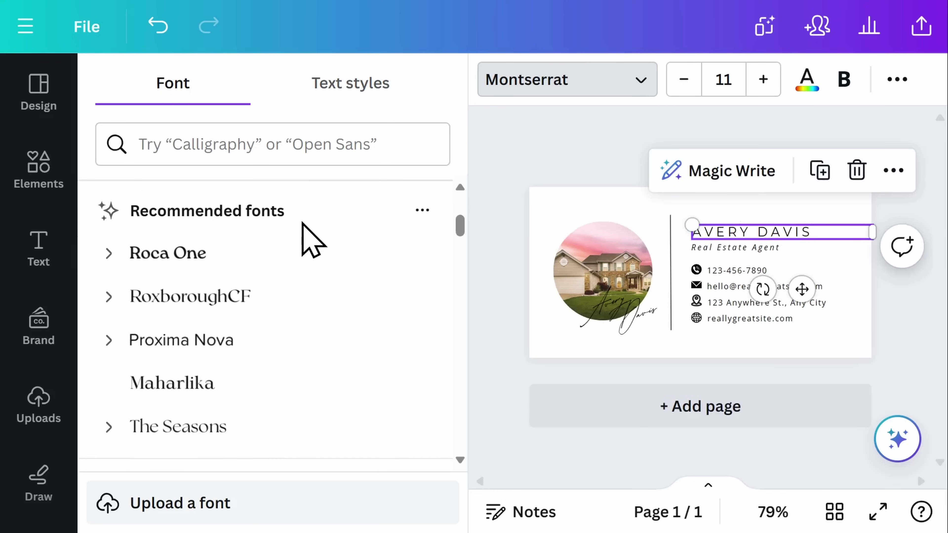
scroll(303, 224, "down", 9)
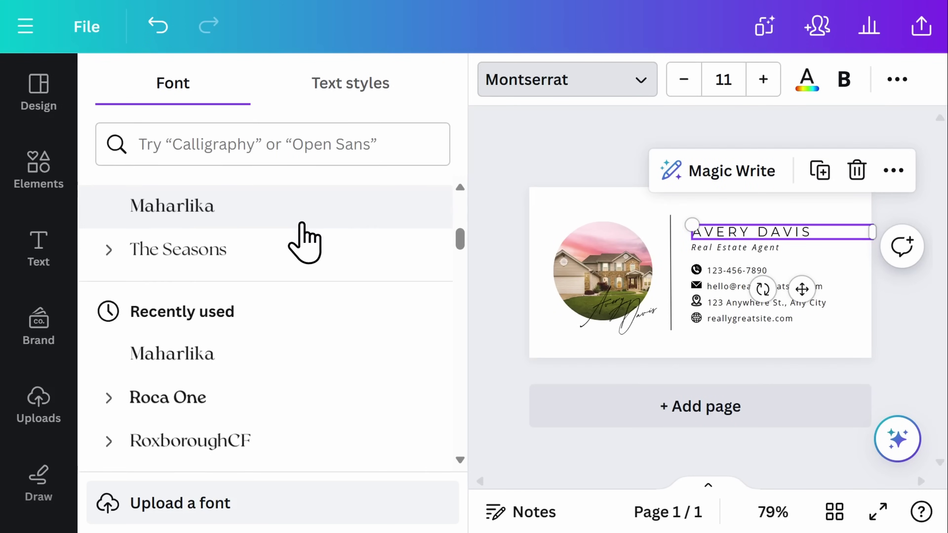
scroll(302, 224, "down", 4)
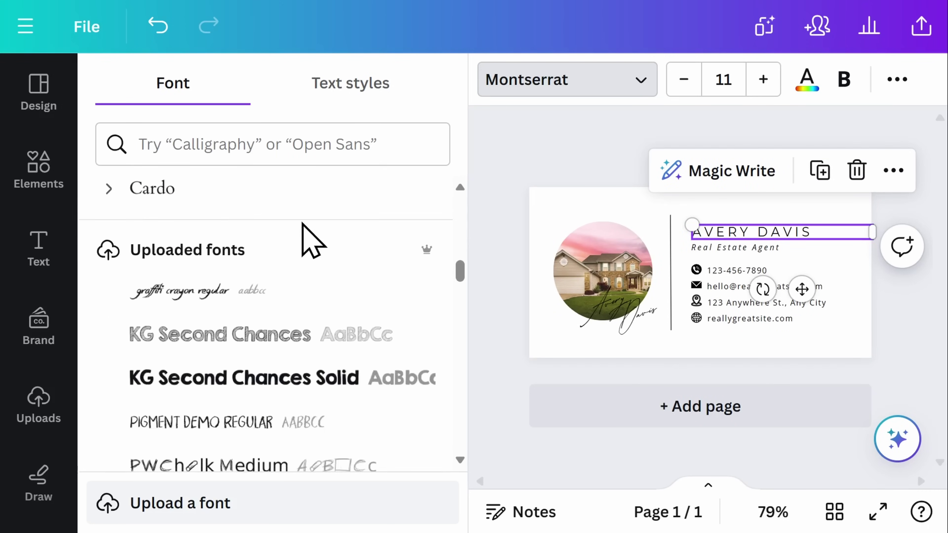
scroll(304, 232, "down", 10)
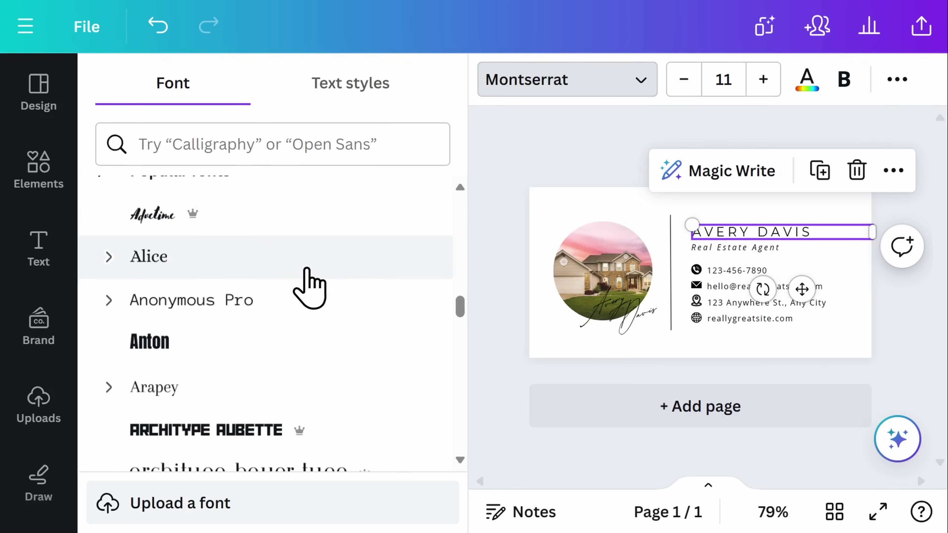
left_click(309, 288)
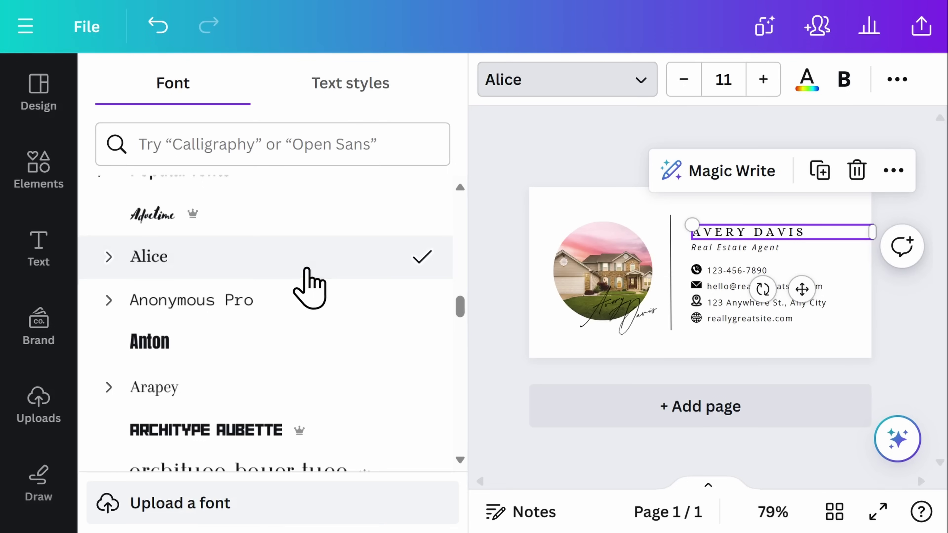
left_click(477, 263)
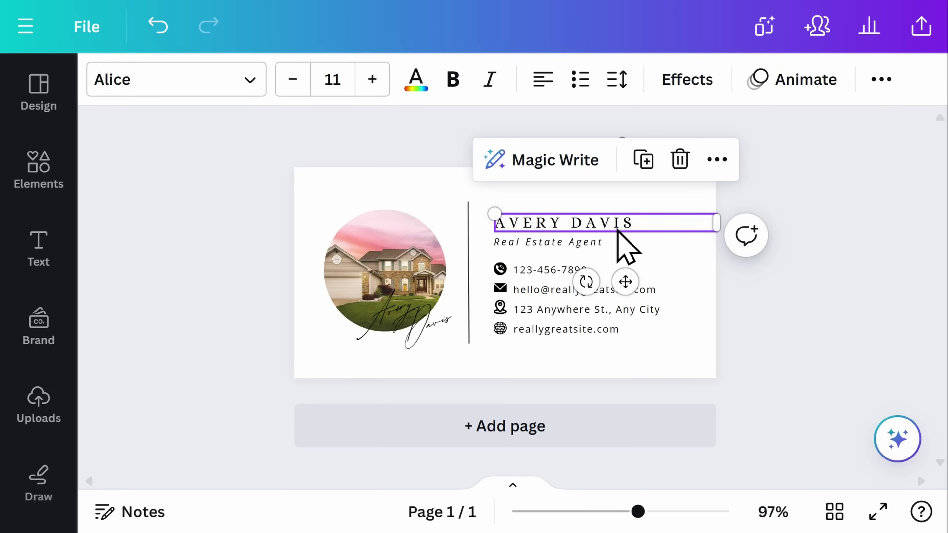
- Set the phone number in Alice and change all Open Sans text in the design to Alice
left_click(557, 285)
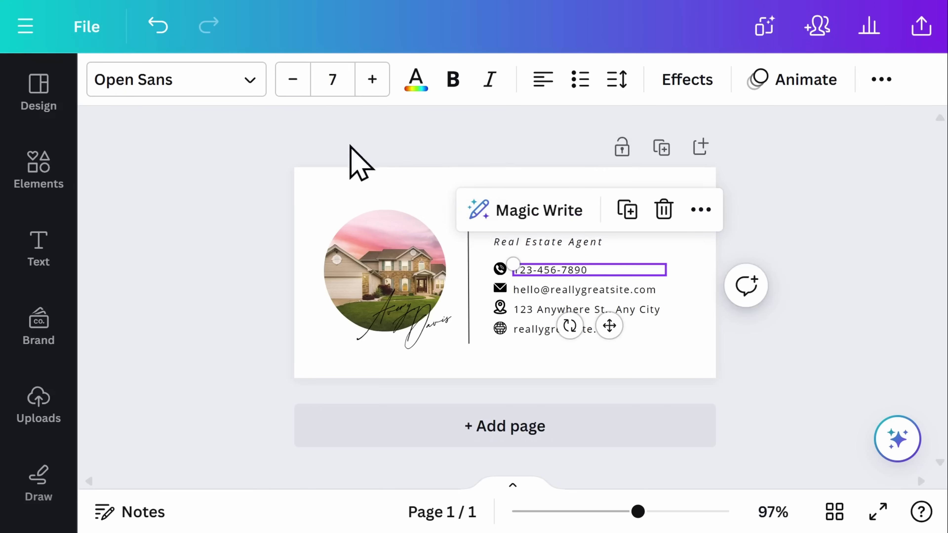
left_click(249, 80)
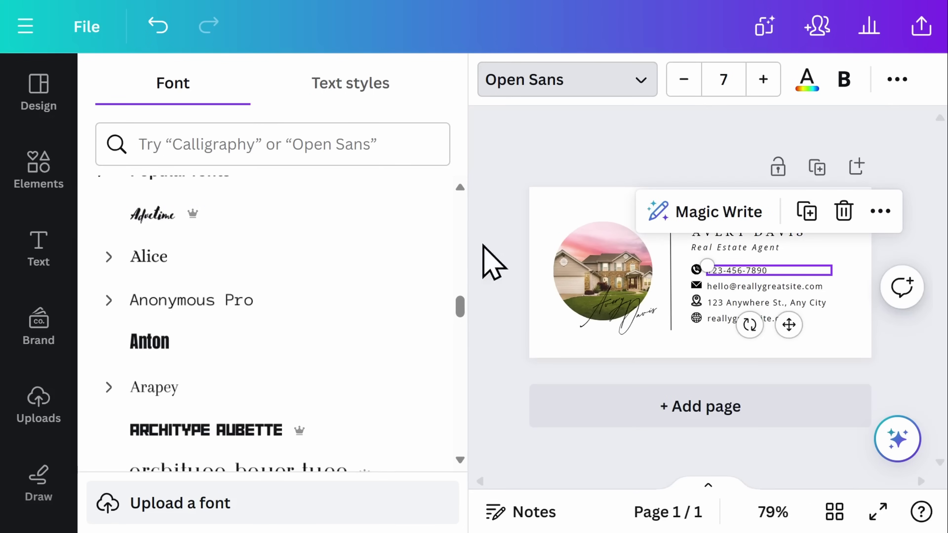
left_click_drag(462, 303, 461, 194)
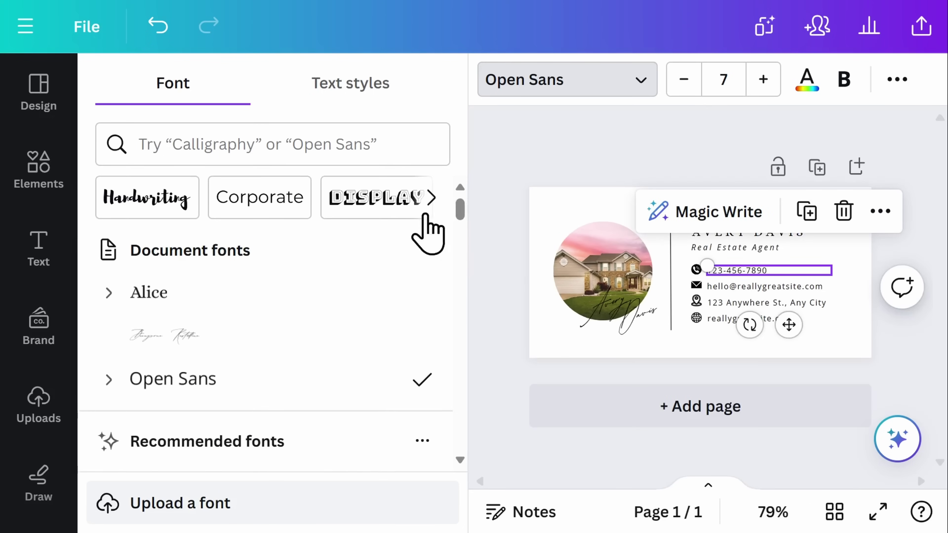
left_click(371, 291)
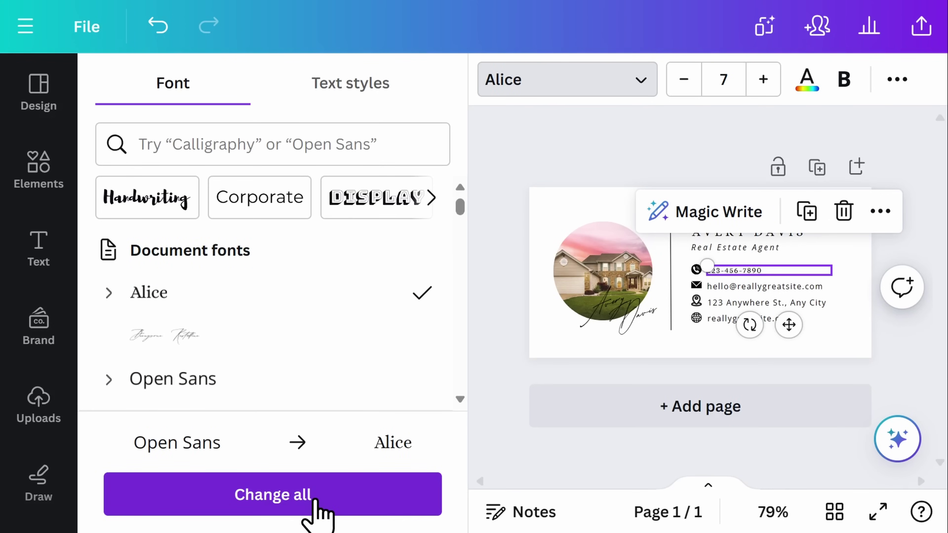
left_click(315, 511)
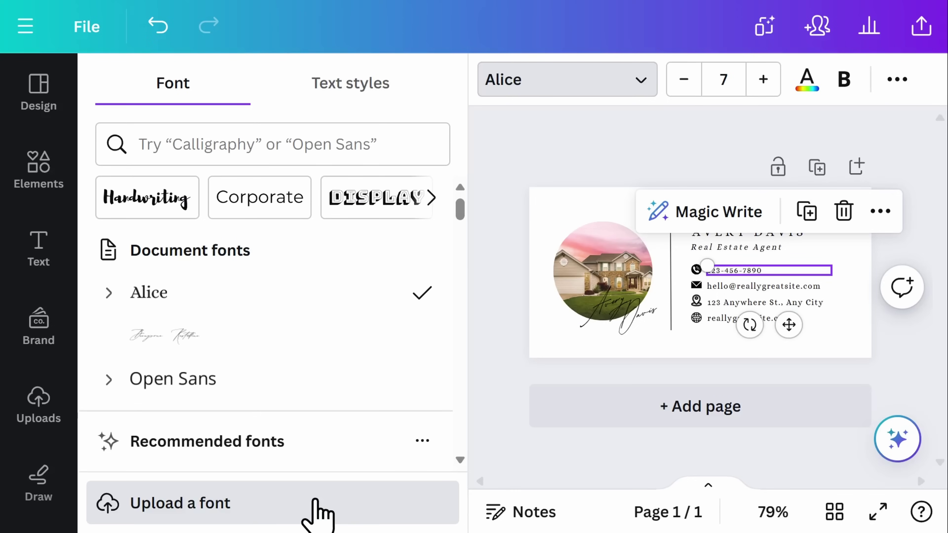
- Paste the new agent's name into the name heading
left_click(766, 236)
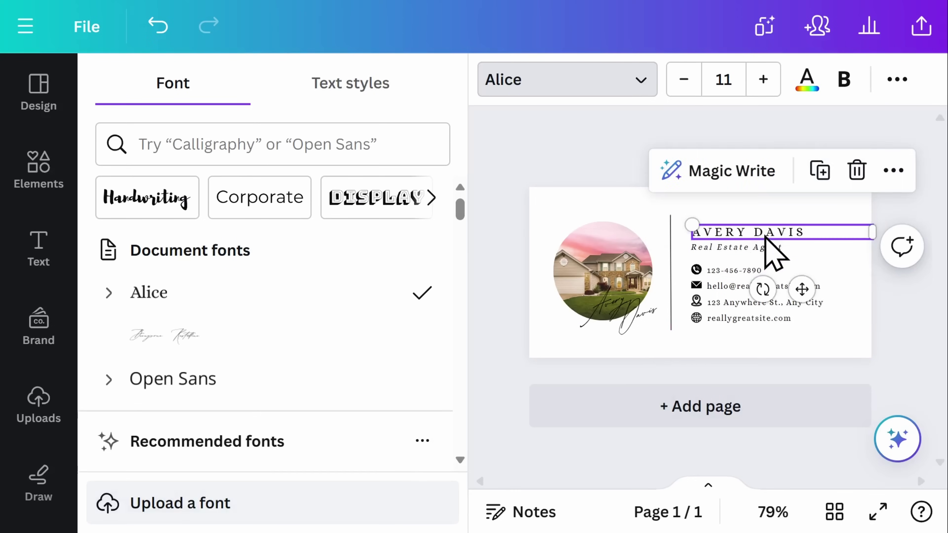
double_click(766, 236)
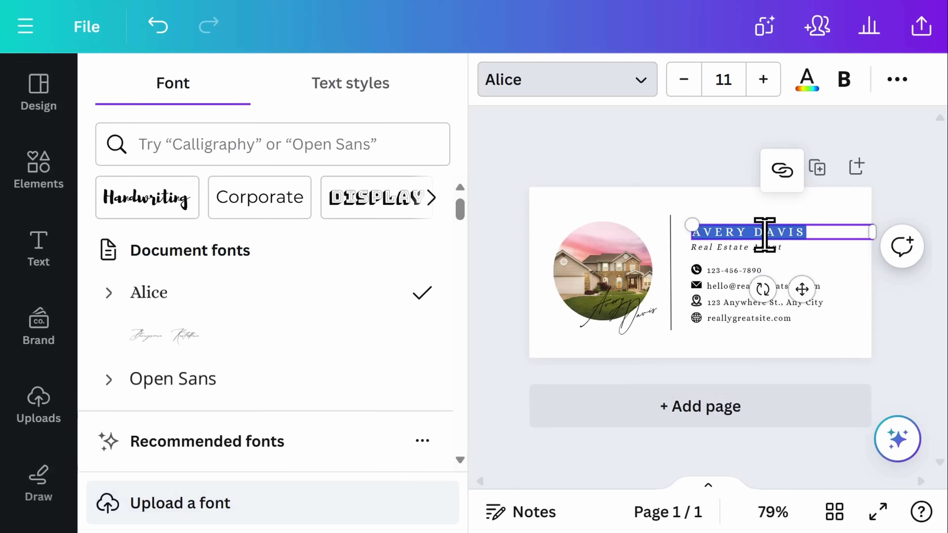
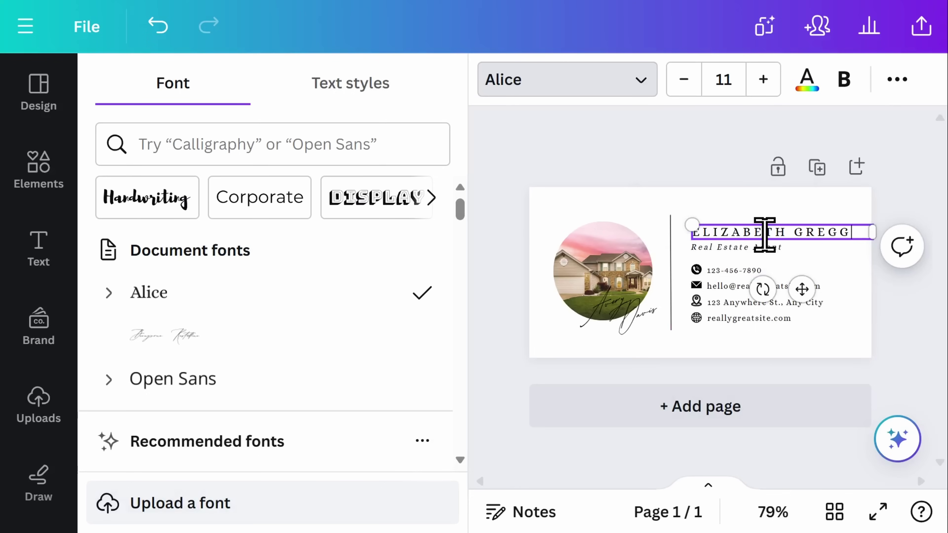
key("ctrl+z")
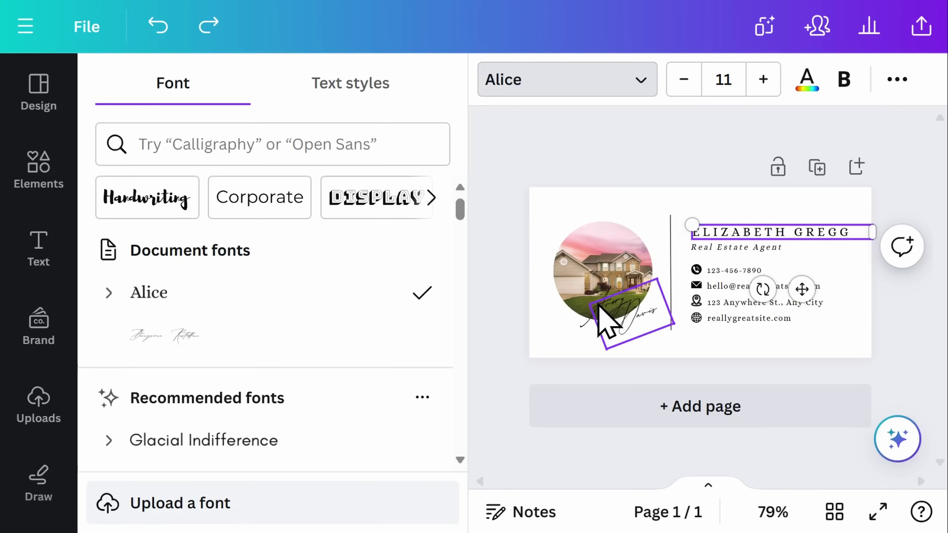
- Retype the script signature with the new agent's first name and surname, then reposition it under the photo
double_click(586, 301)
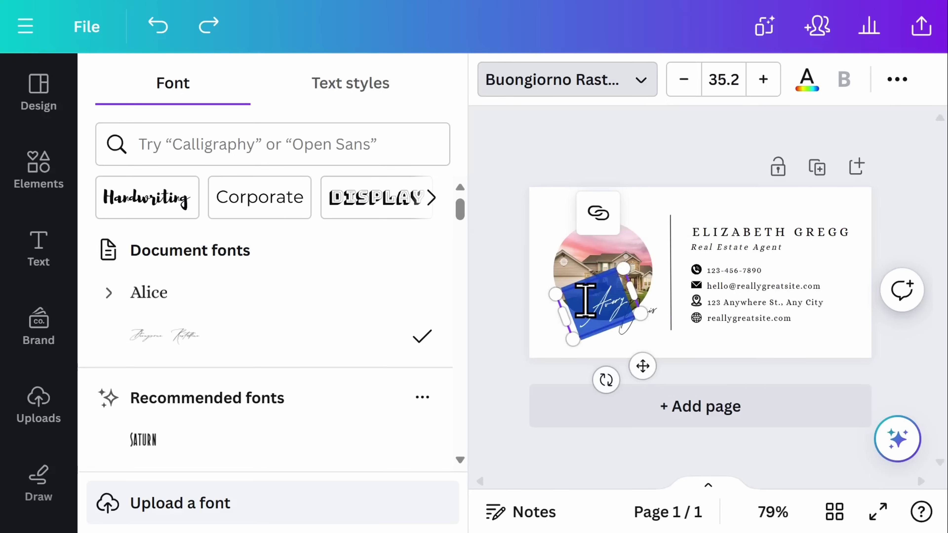
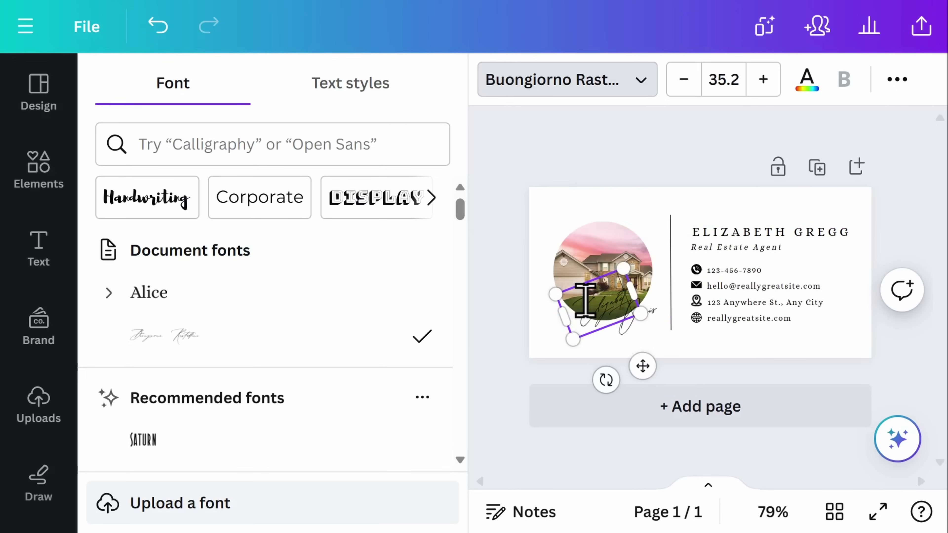
left_click_drag(575, 297, 646, 356)
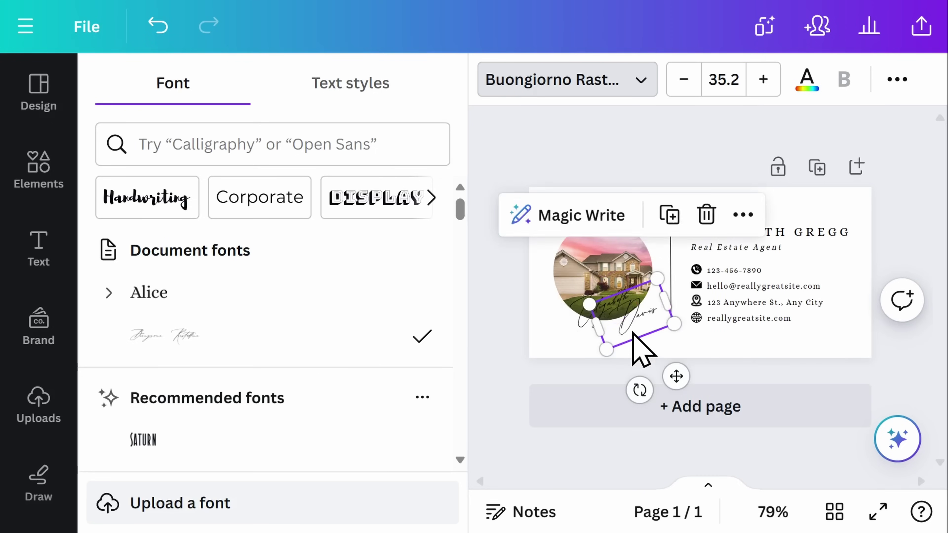
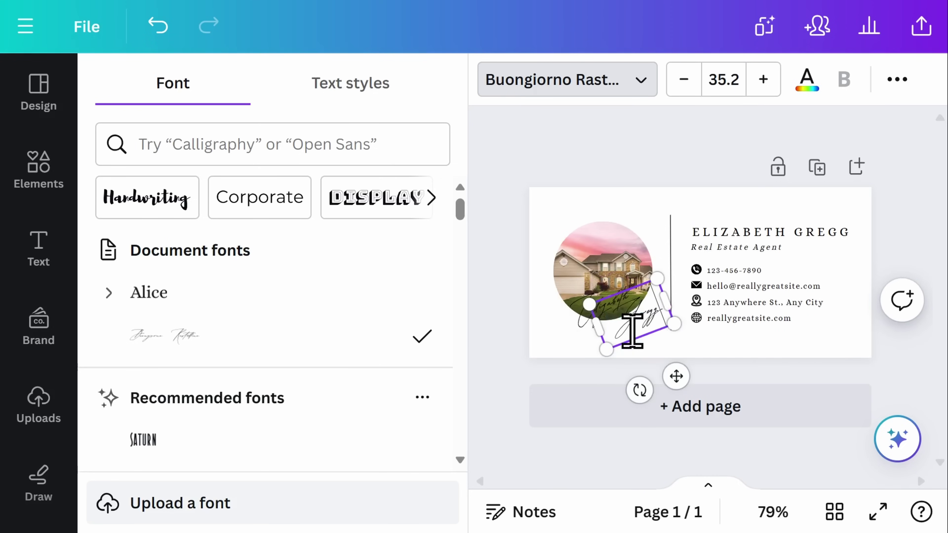
left_click(564, 352)
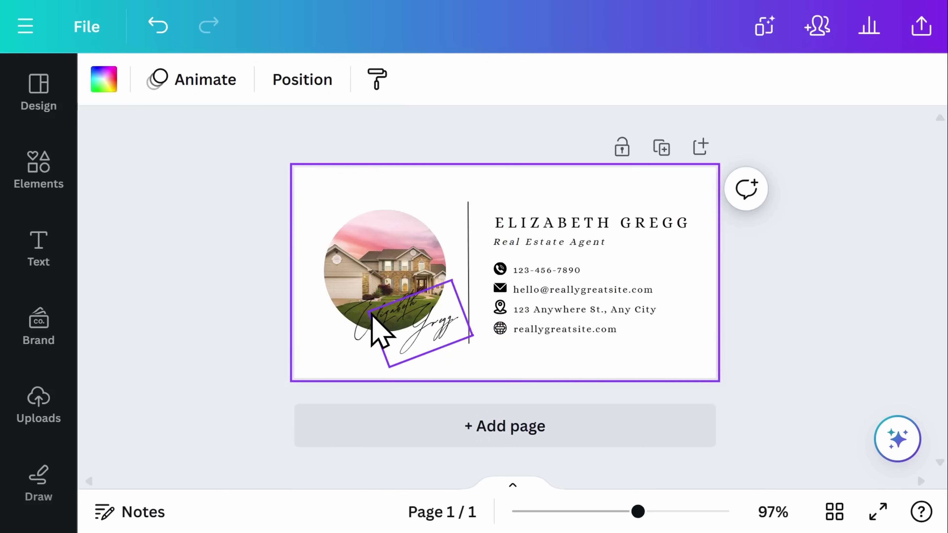
left_click_drag(369, 328, 366, 320)
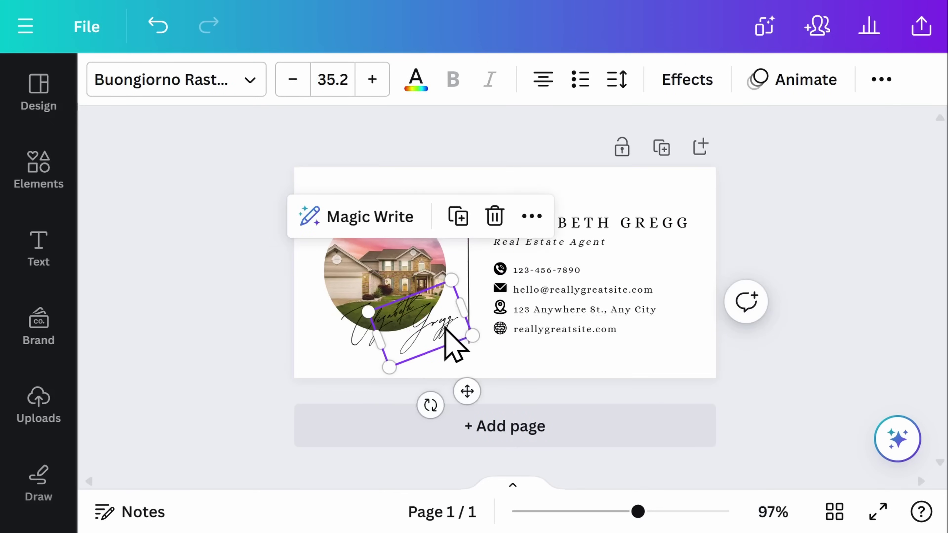
left_click_drag(447, 329, 444, 330)
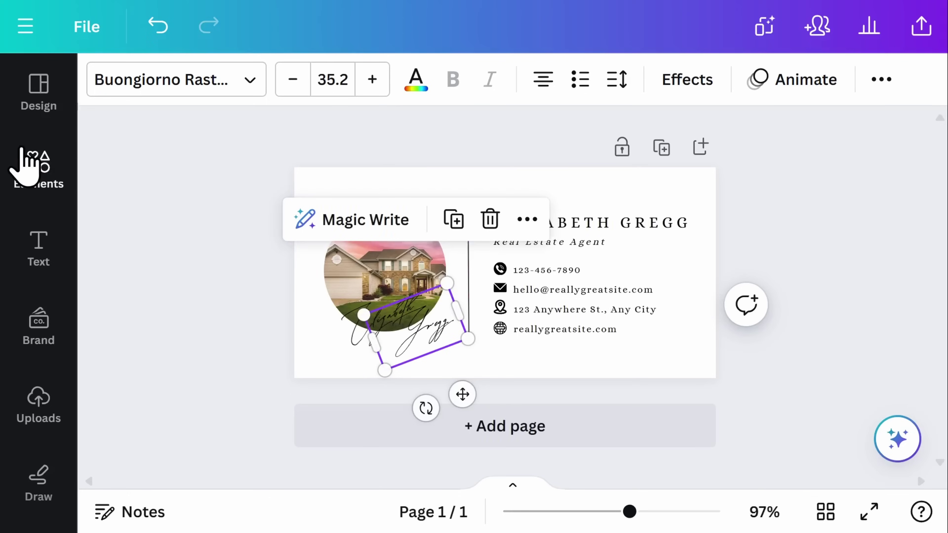
- Add a line shape from Elements, then delete the line under the contact details
left_click(30, 164)
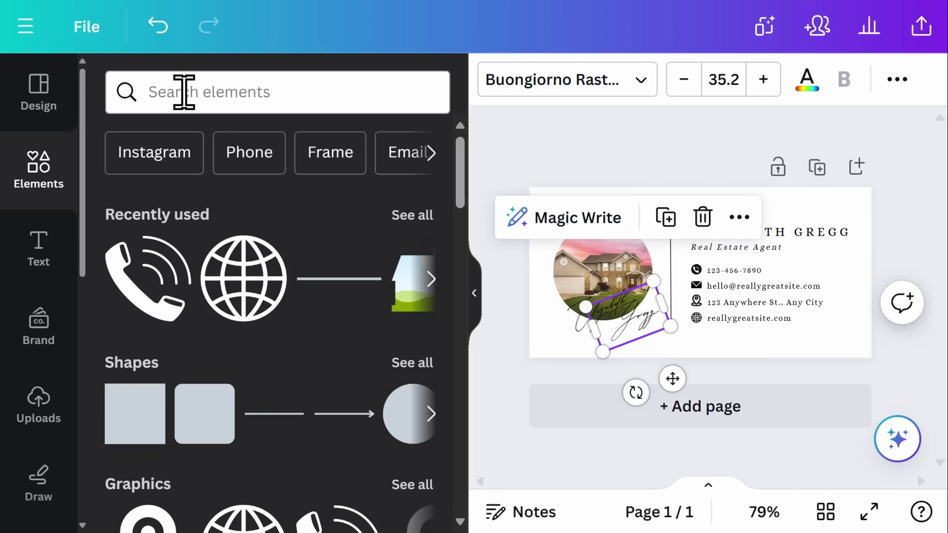
scroll(297, 205, "down", 5)
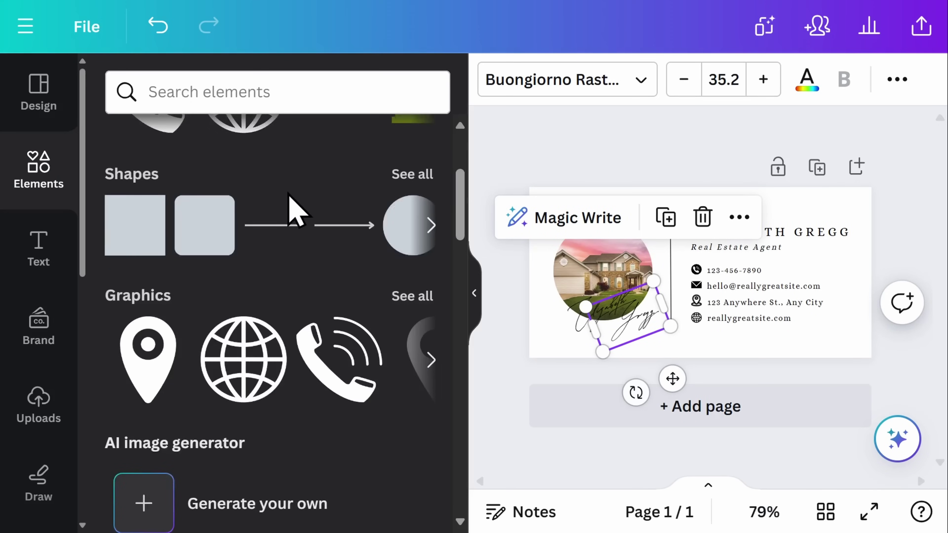
left_click_drag(267, 224, 727, 356)
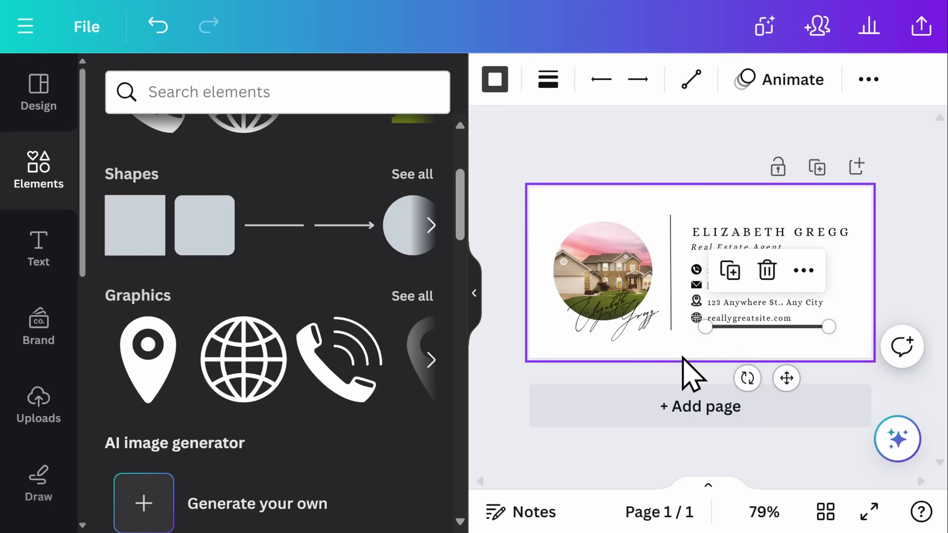
left_click(767, 270)
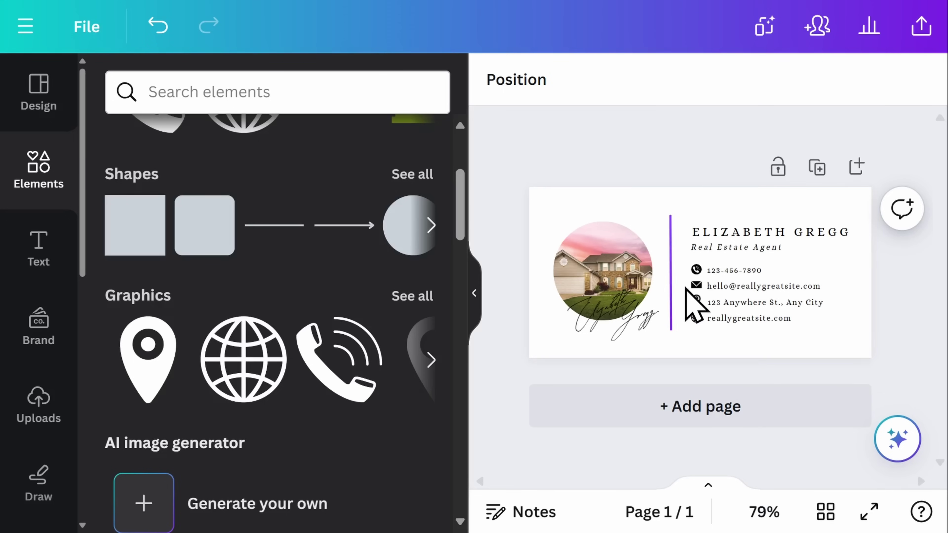
left_click(697, 269)
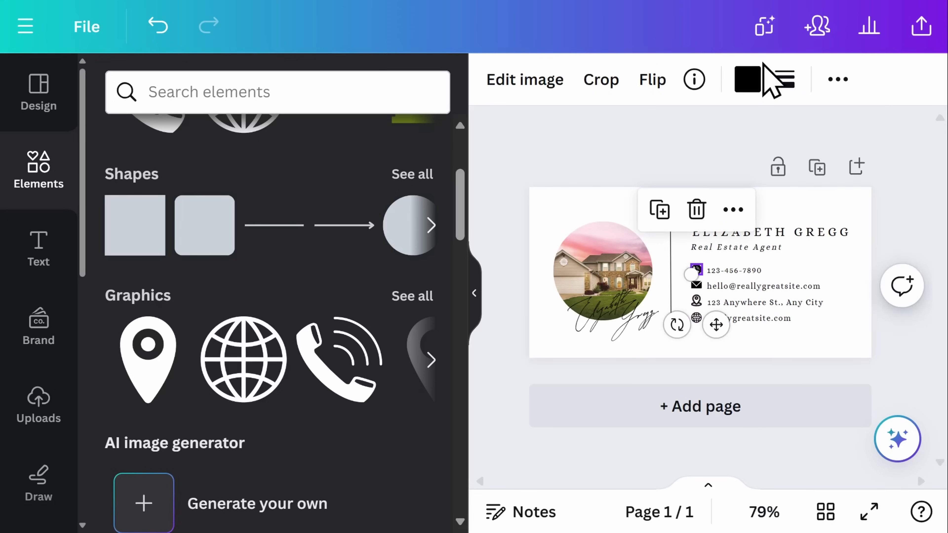
left_click(749, 90)
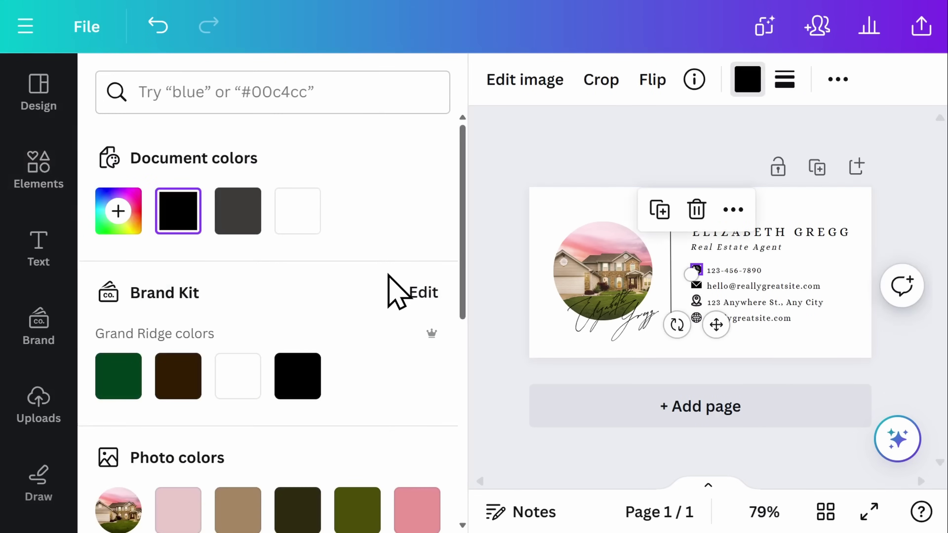
scroll(392, 293, "down", 3)
left_click(414, 401)
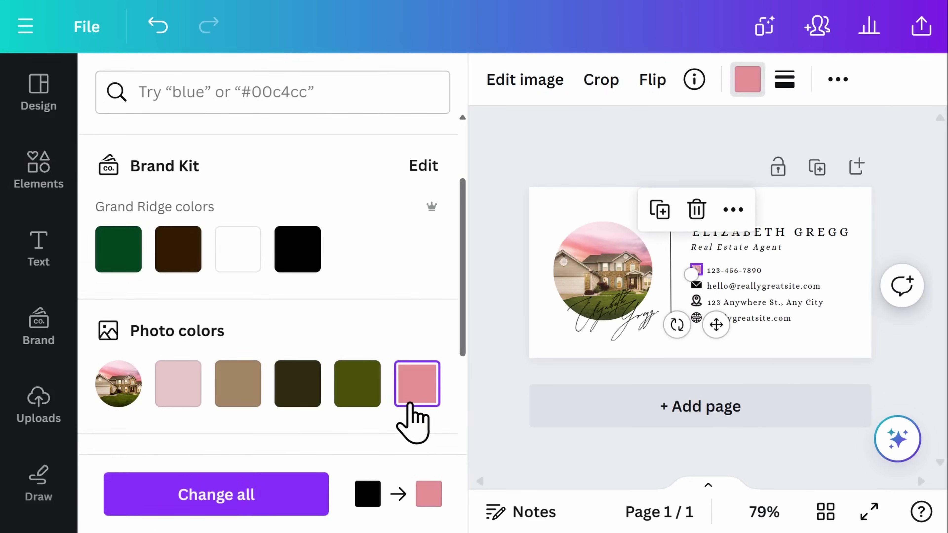
key("Escape")
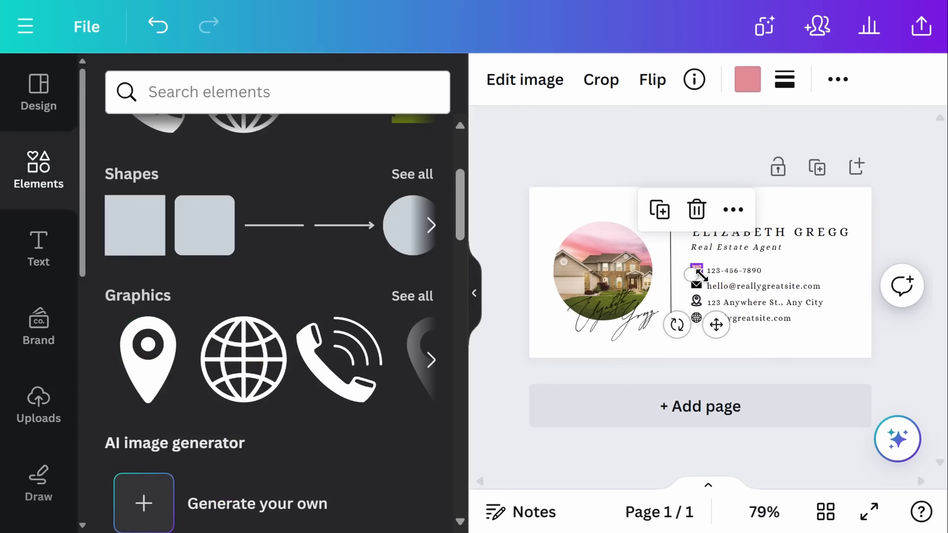
left_click(695, 213)
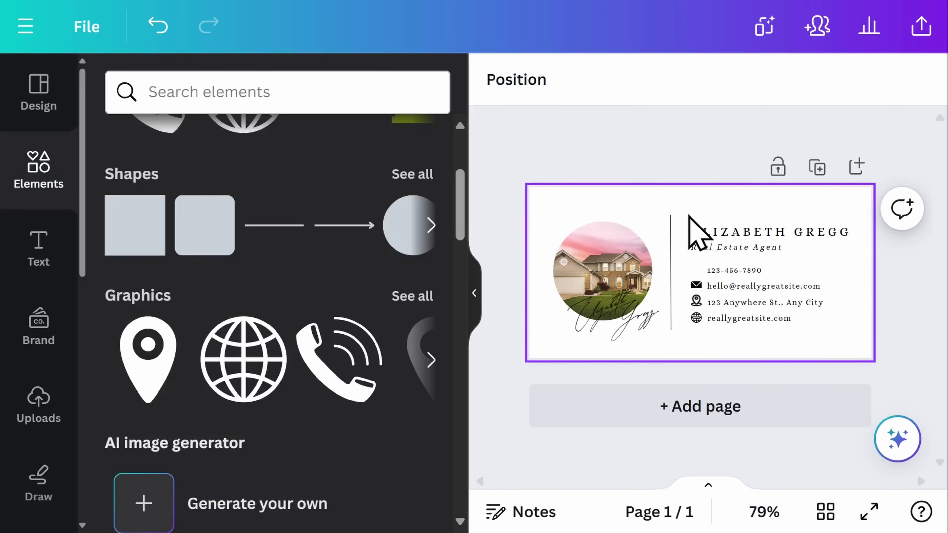
left_click_drag(360, 392, 684, 242)
left_click_drag(705, 294, 725, 331)
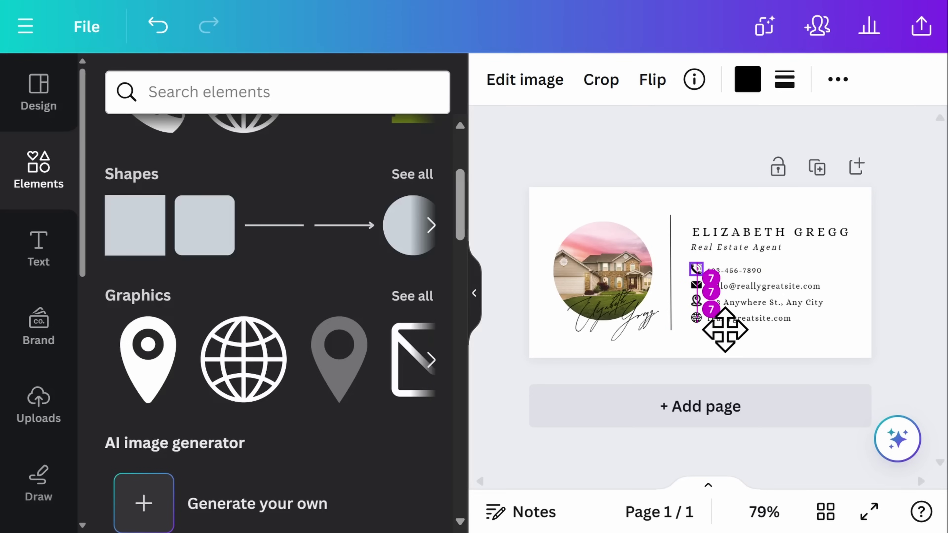
left_click_drag(725, 330, 725, 330)
left_click(910, 177)
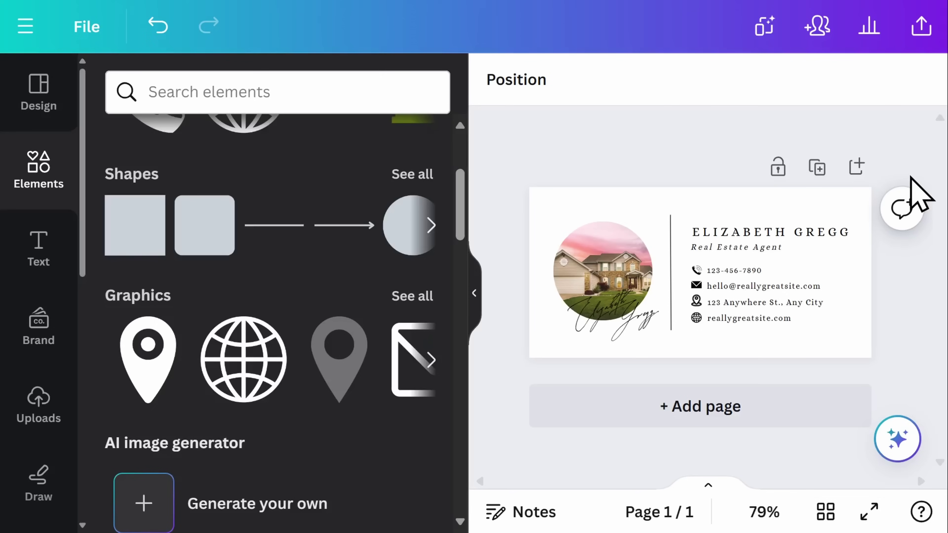
left_click(847, 197)
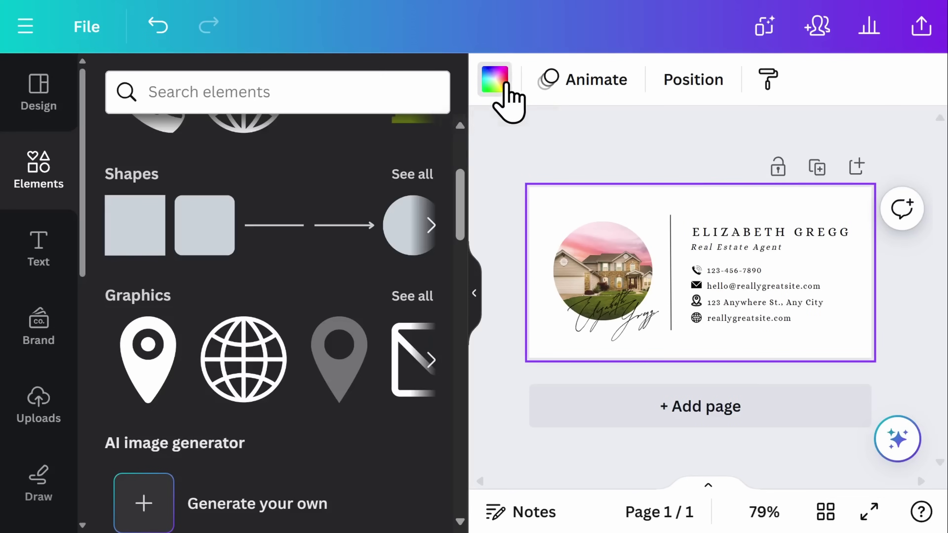
left_click(506, 86)
scroll(388, 198, "down", 6)
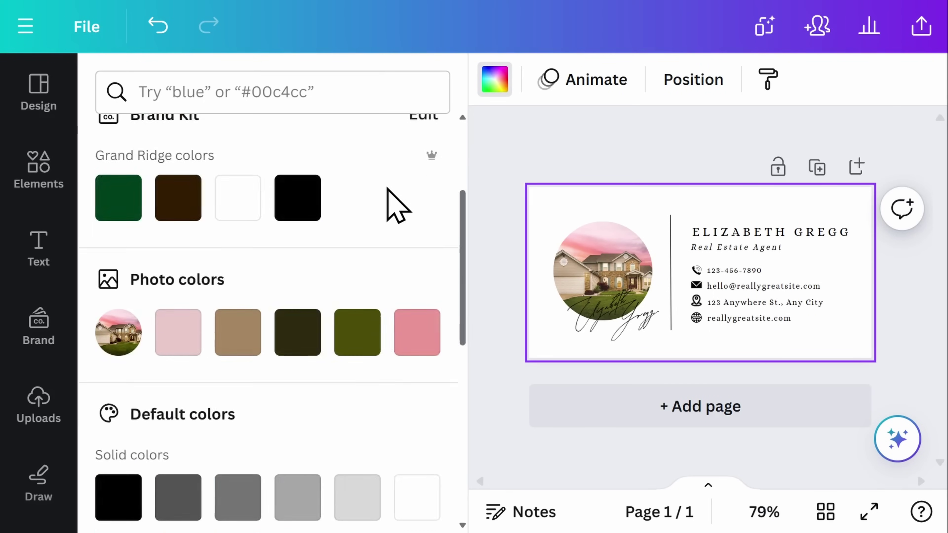
scroll(398, 206, "down", 2)
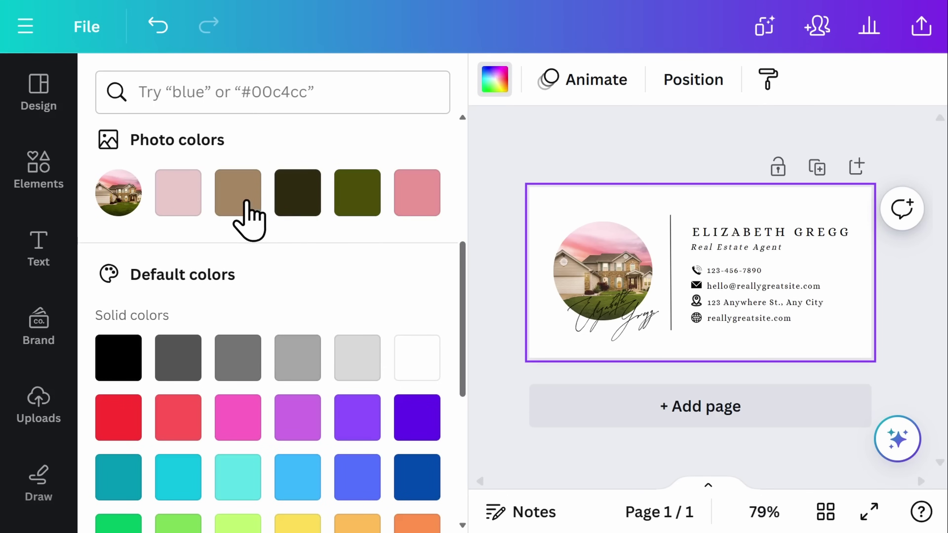
left_click(186, 204)
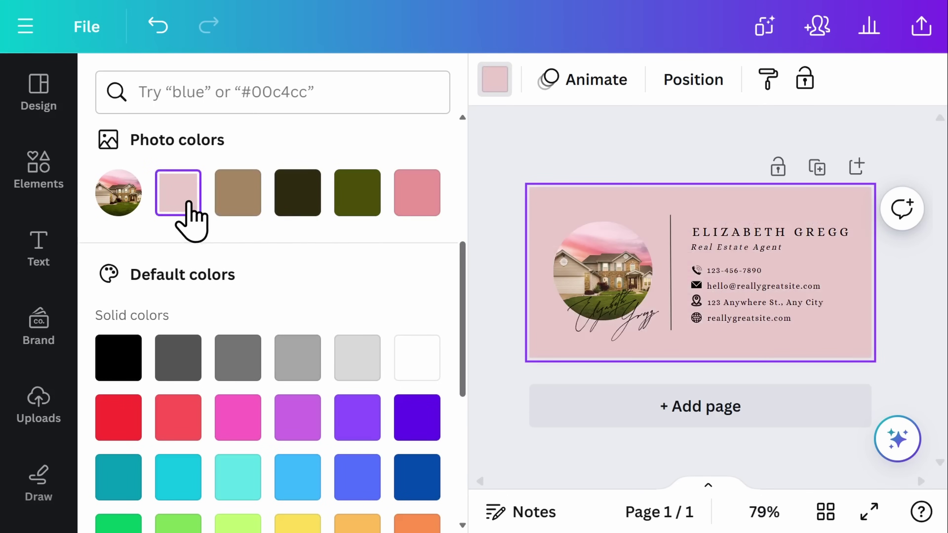
scroll(287, 265, "down", 3)
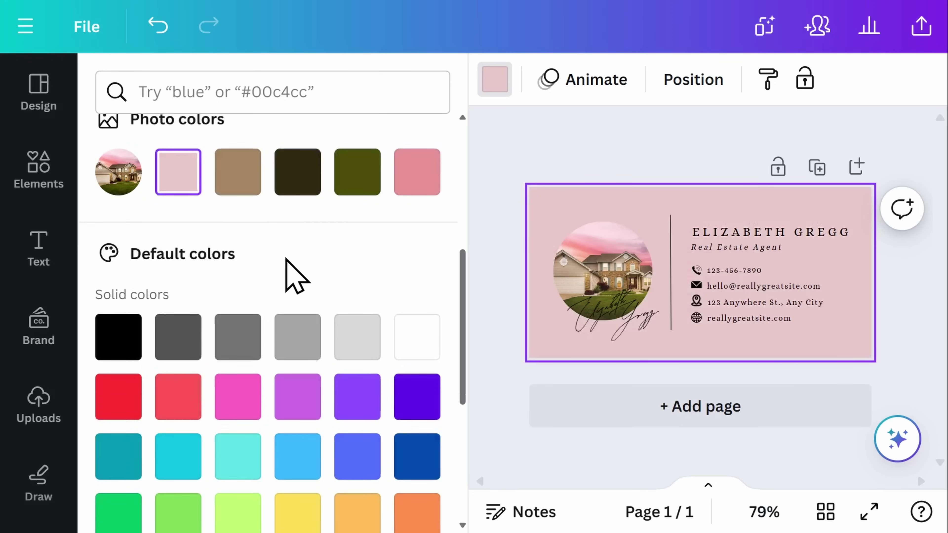
scroll(287, 260, "down", 5)
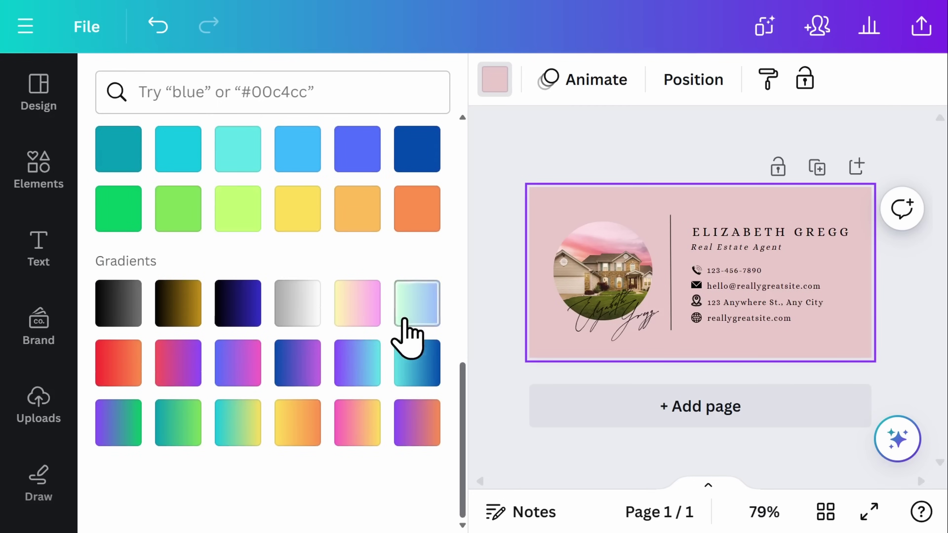
left_click(357, 306)
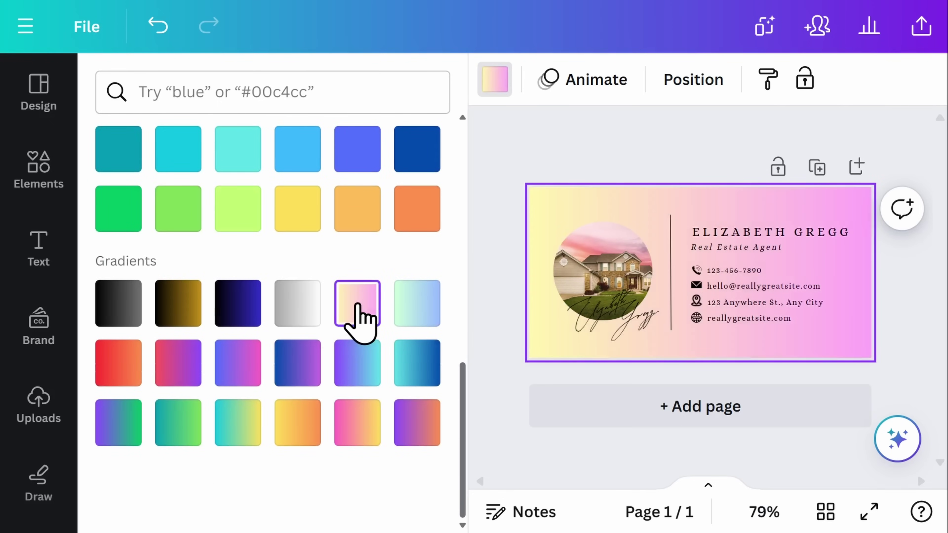
scroll(357, 316, "up", 10)
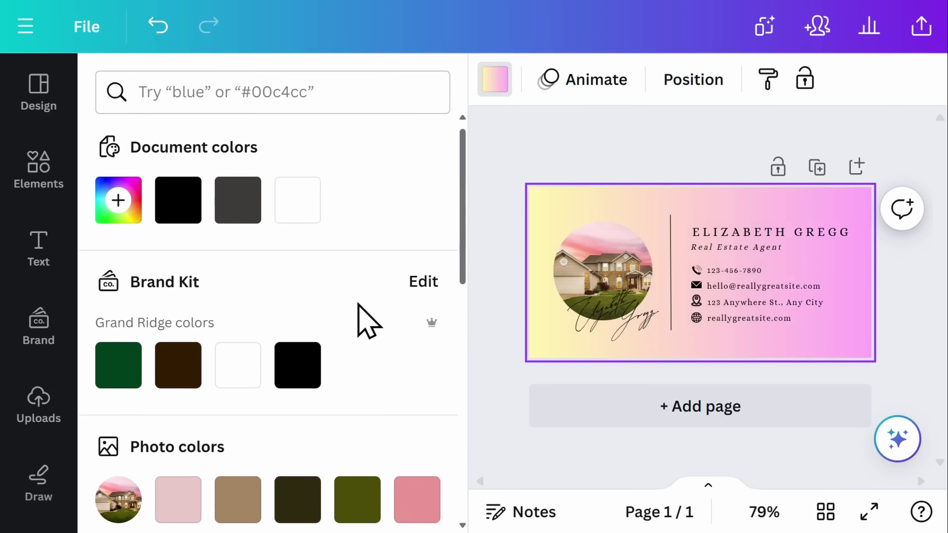
left_click(297, 221)
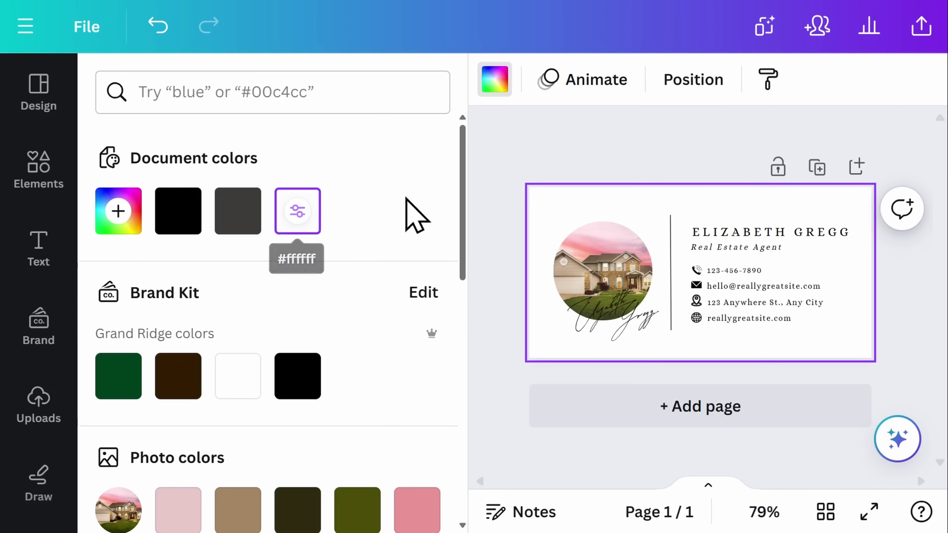
left_click(609, 161)
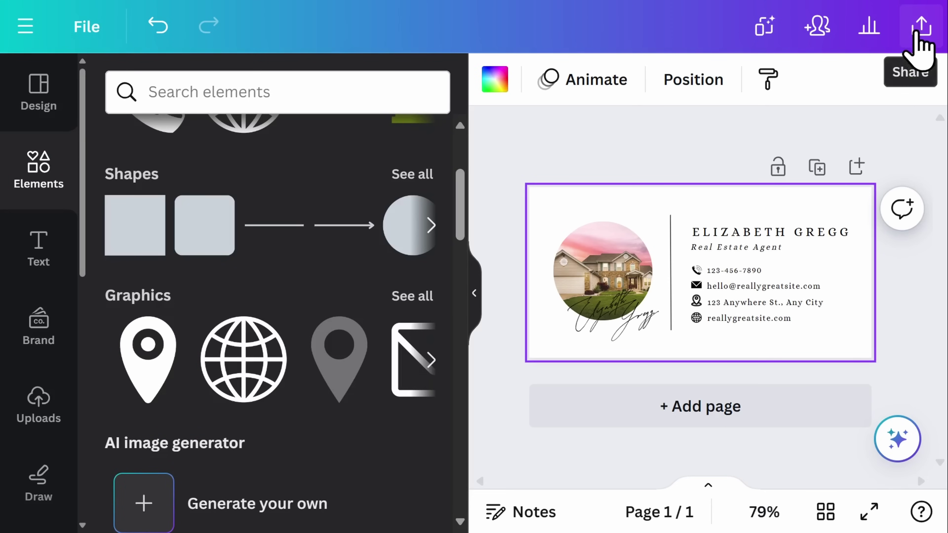
- Download the signature card through Share > Download as a 400 × 200 PNG
left_click(917, 48)
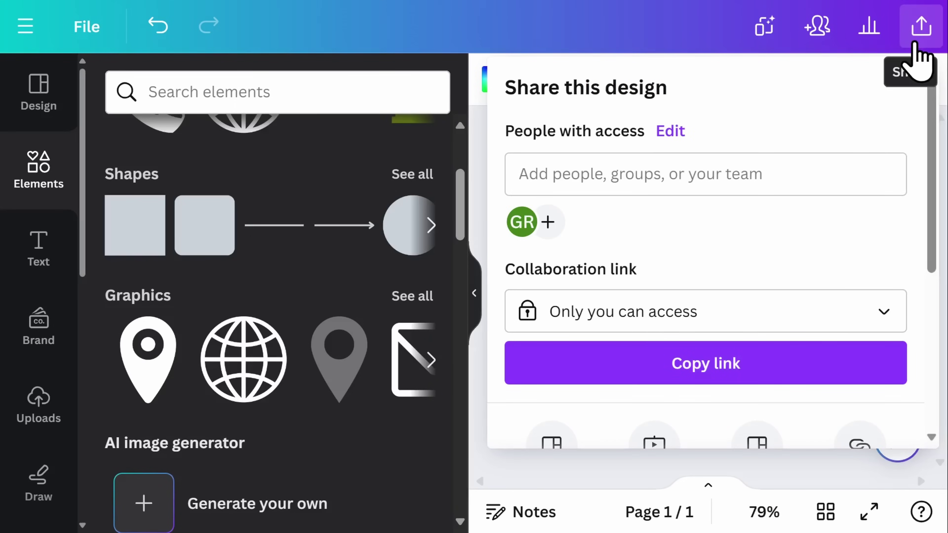
scroll(904, 212, "down", 8)
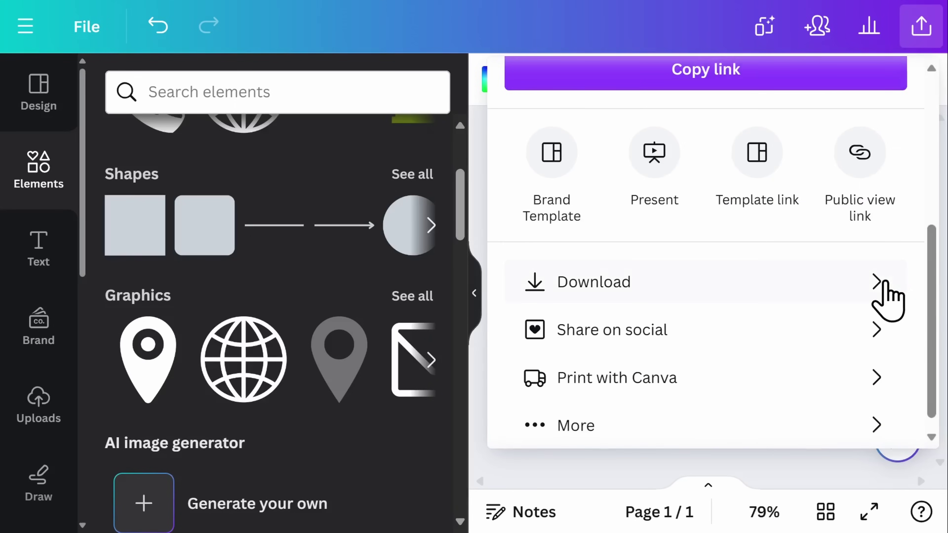
left_click(881, 285)
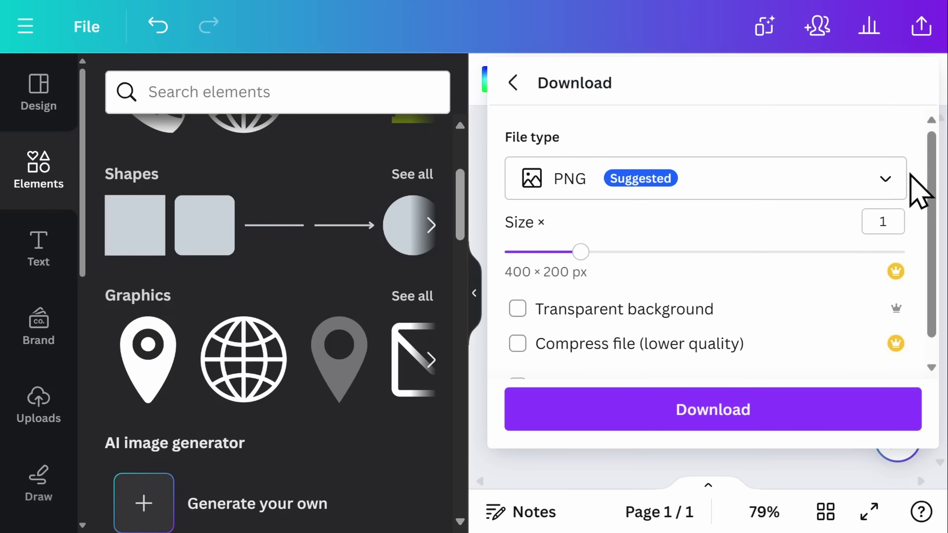
left_click(897, 179)
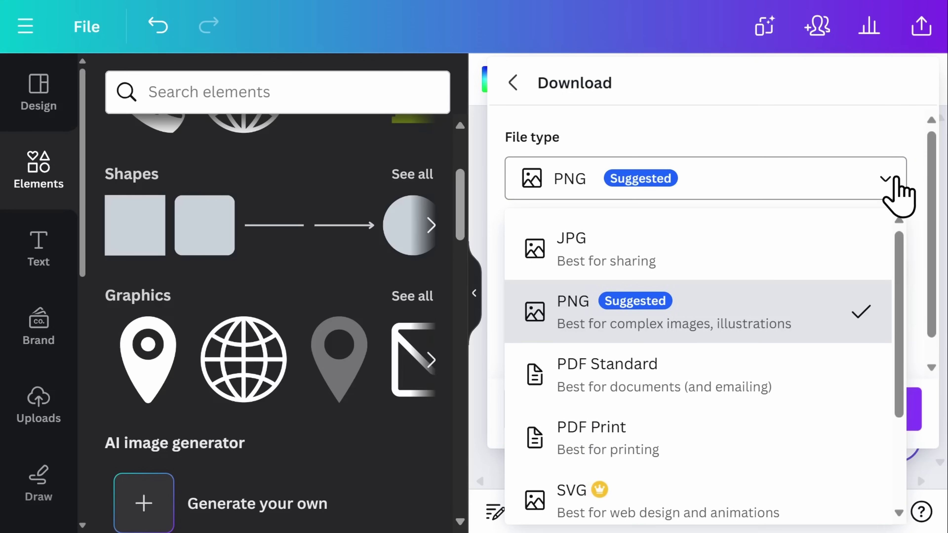
left_click(906, 131)
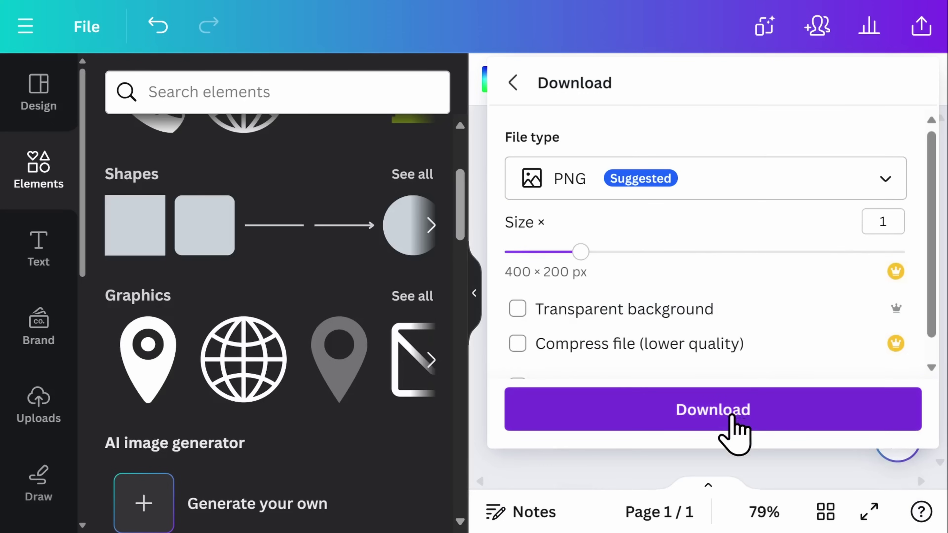
left_click(732, 416)
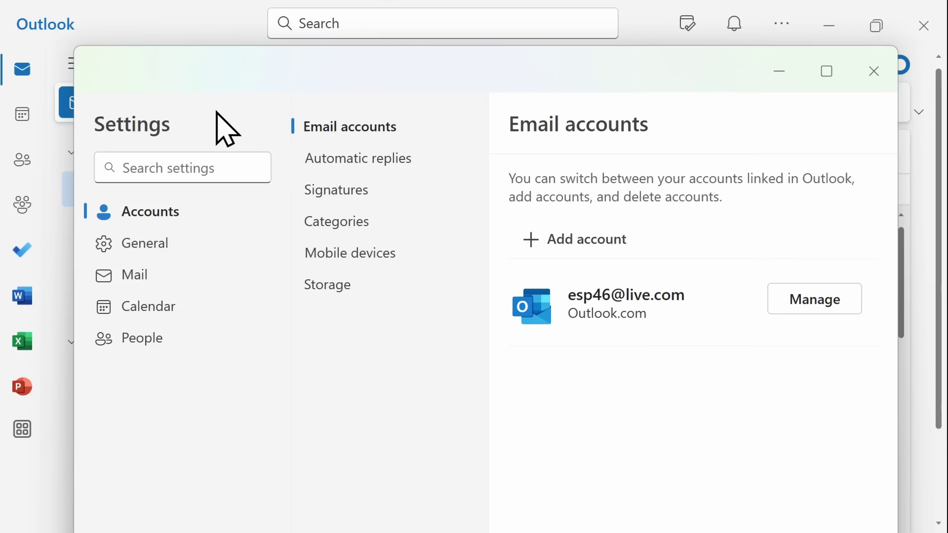
- Add an Outlook signature named Default with the downloaded Canva signature PNG inserted inline
left_click(334, 190)
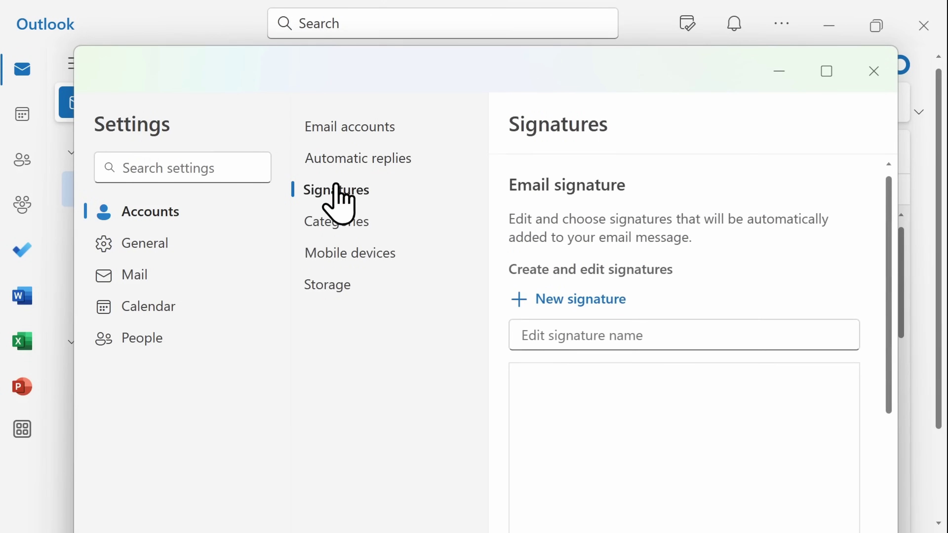
left_click(823, 73)
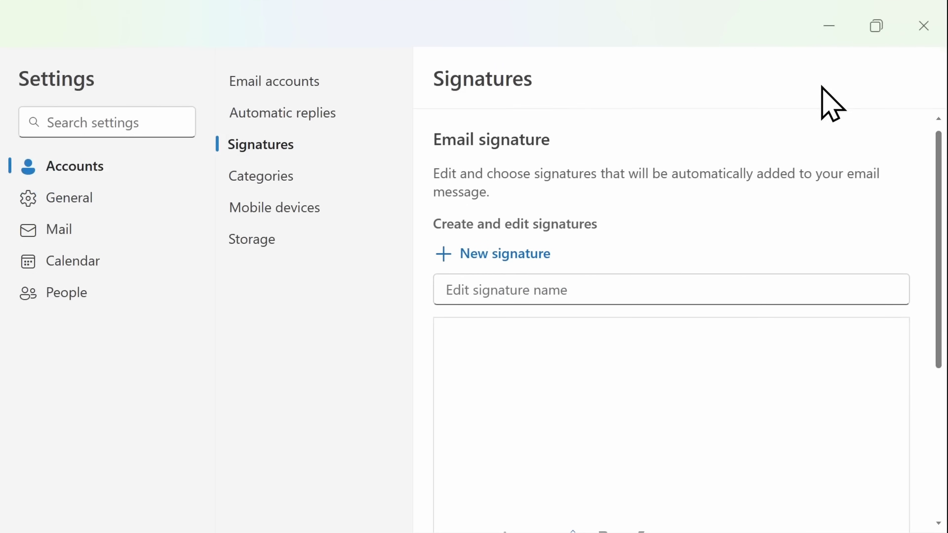
left_click(693, 284)
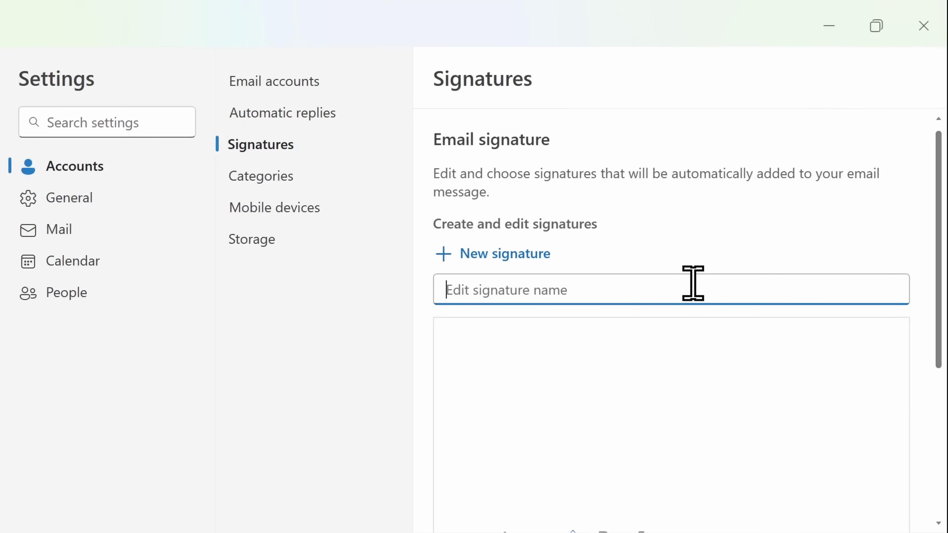
type("Default")
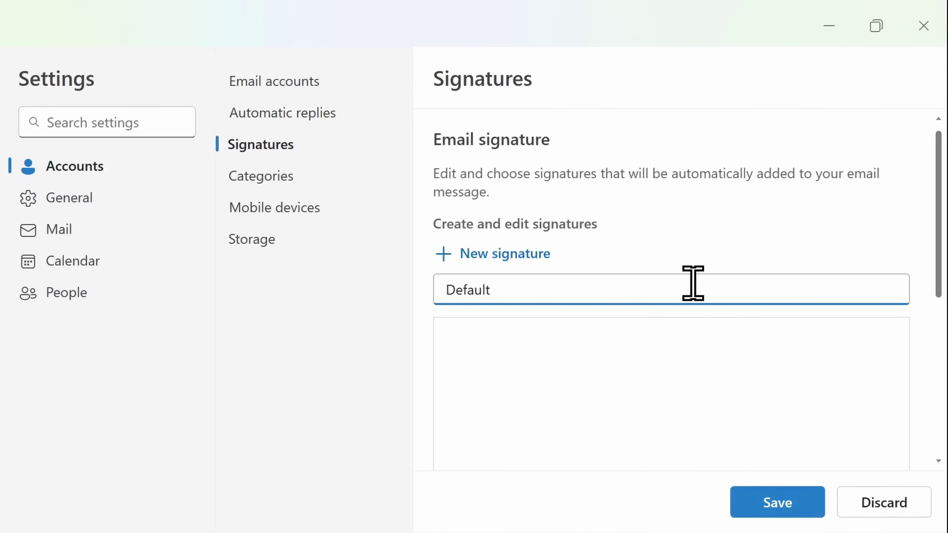
scroll(693, 283, "down", 3)
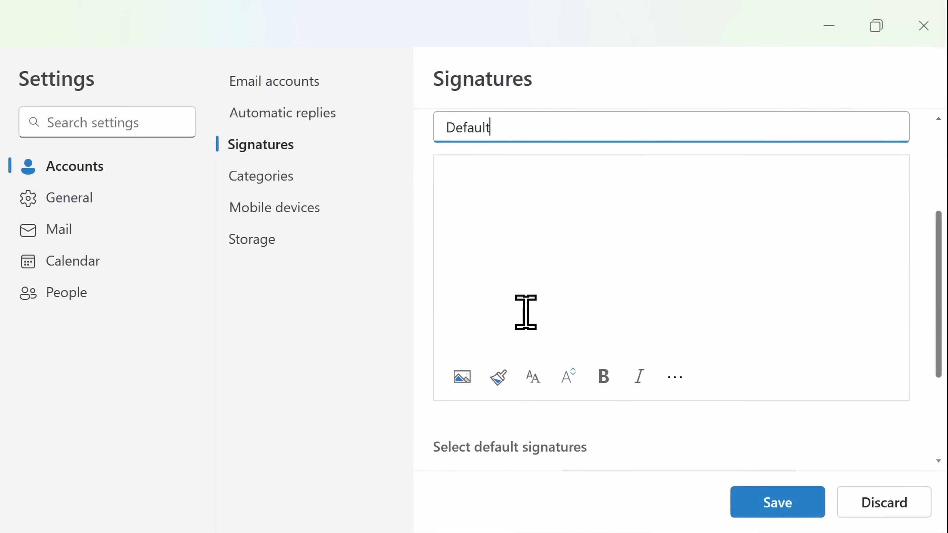
left_click(462, 377)
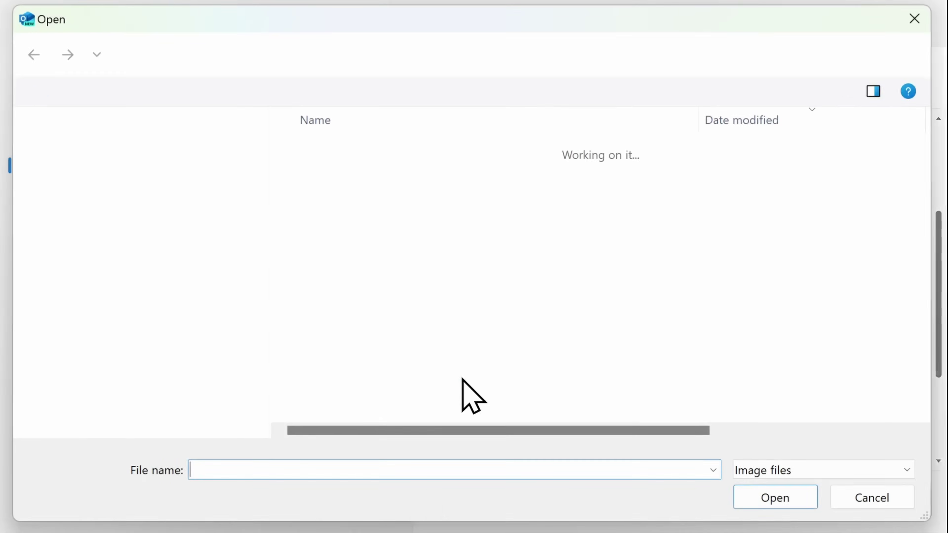
left_click(369, 172)
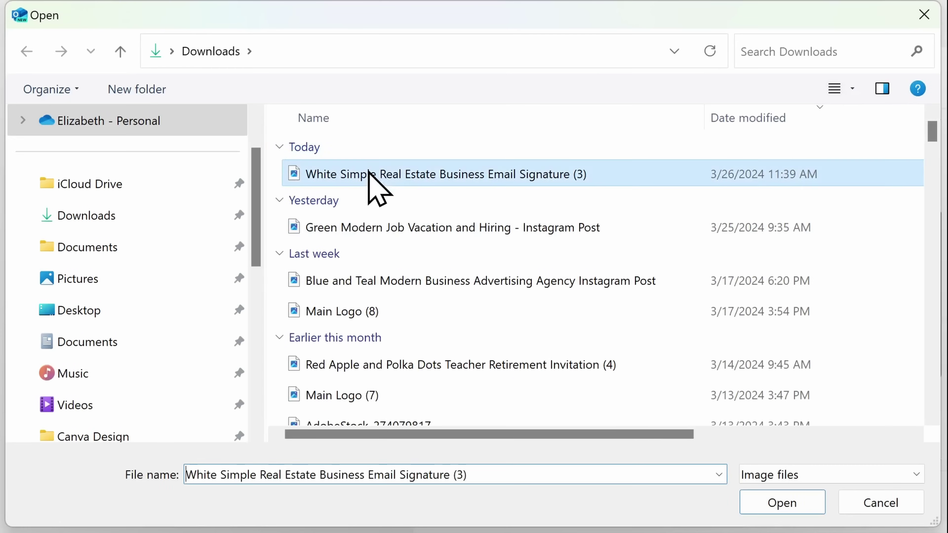
left_click(792, 507)
- Resize the inserted Canva signature image smaller in the Default signature body
left_click(802, 338)
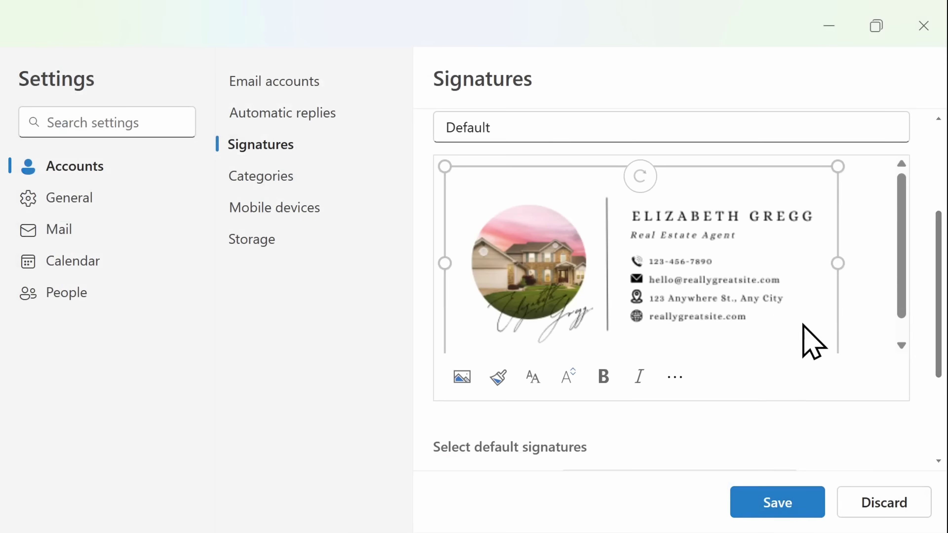
mouse_move(840, 168)
left_mouse_down()
mouse_move(802, 212)
mouse_move(754, 236)
left_mouse_up()
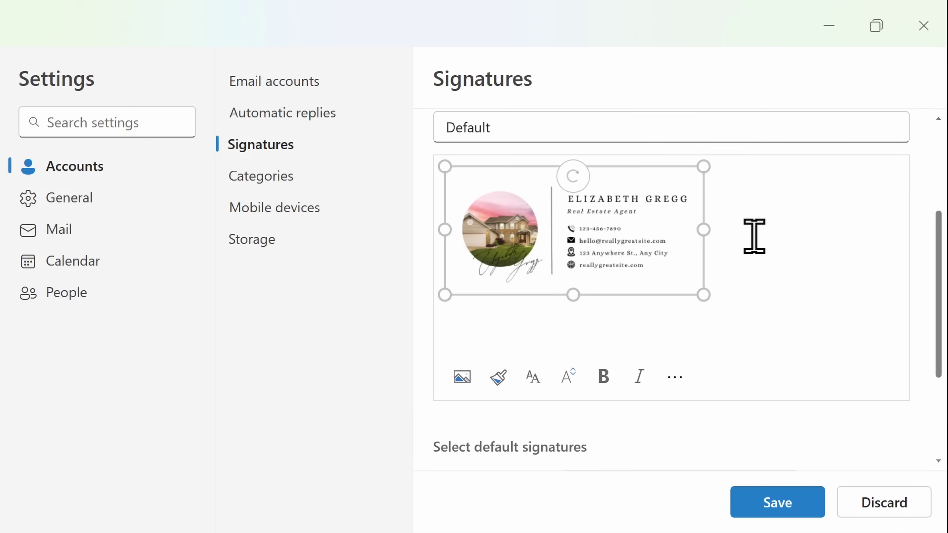
left_click(675, 378)
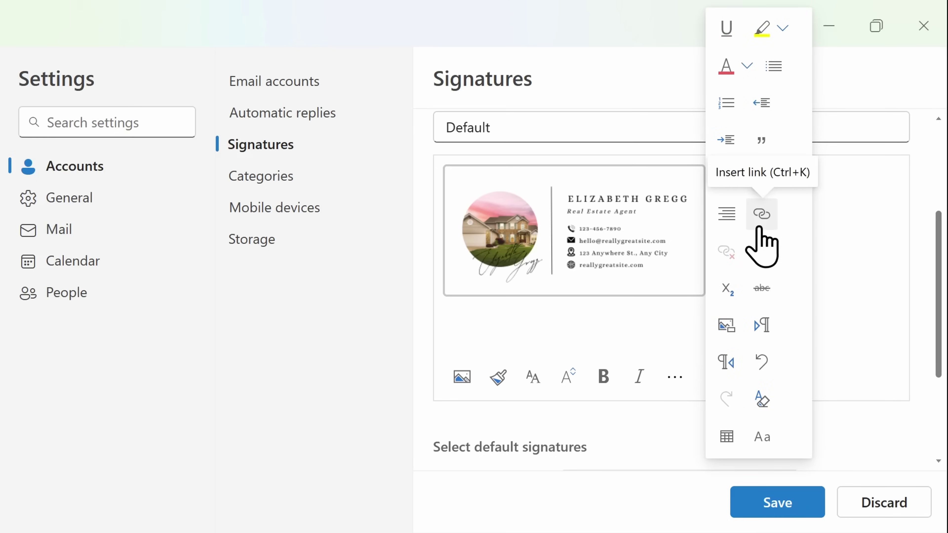
left_click(762, 213)
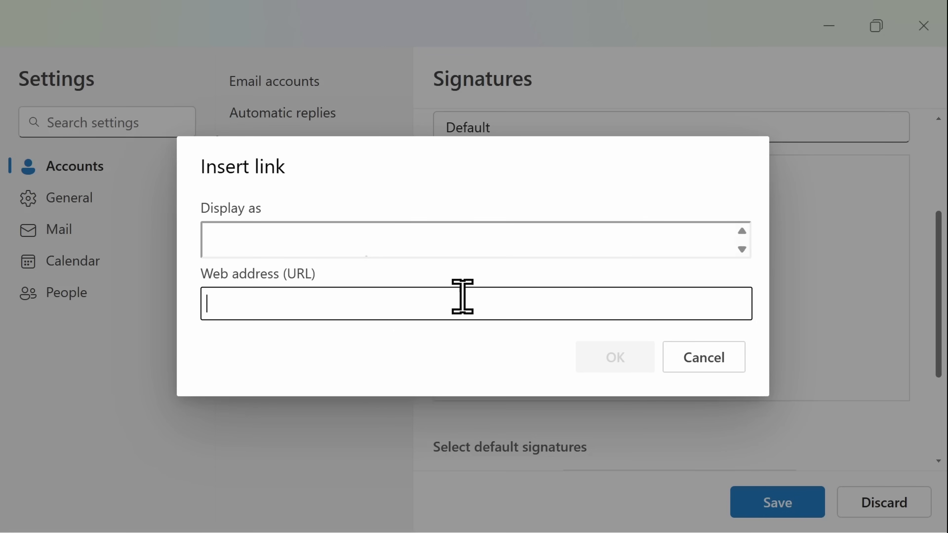
type("www.realestate.com")
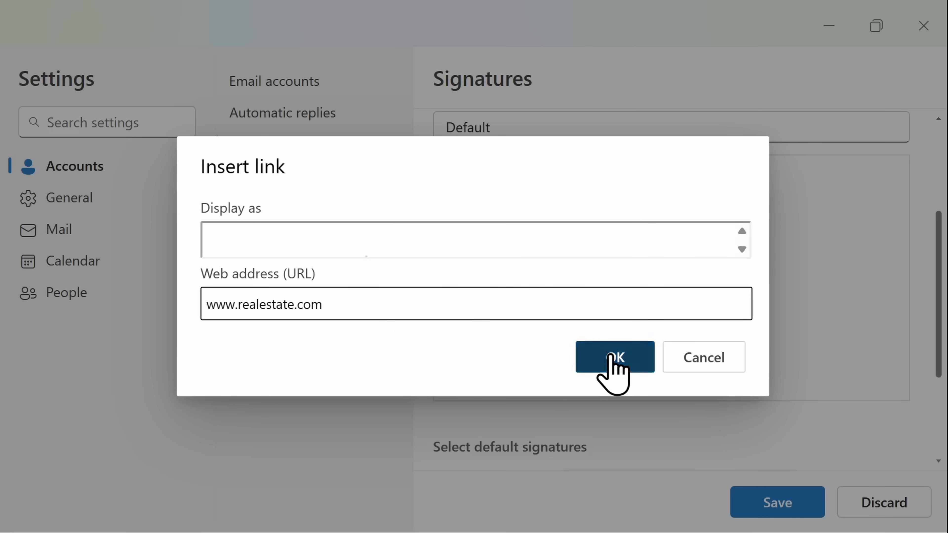
left_click(614, 373)
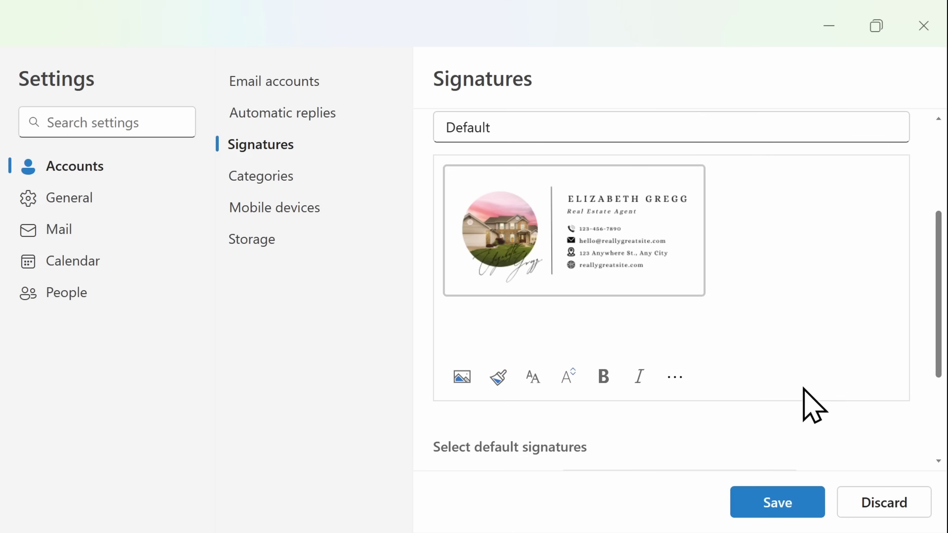
left_click(779, 507)
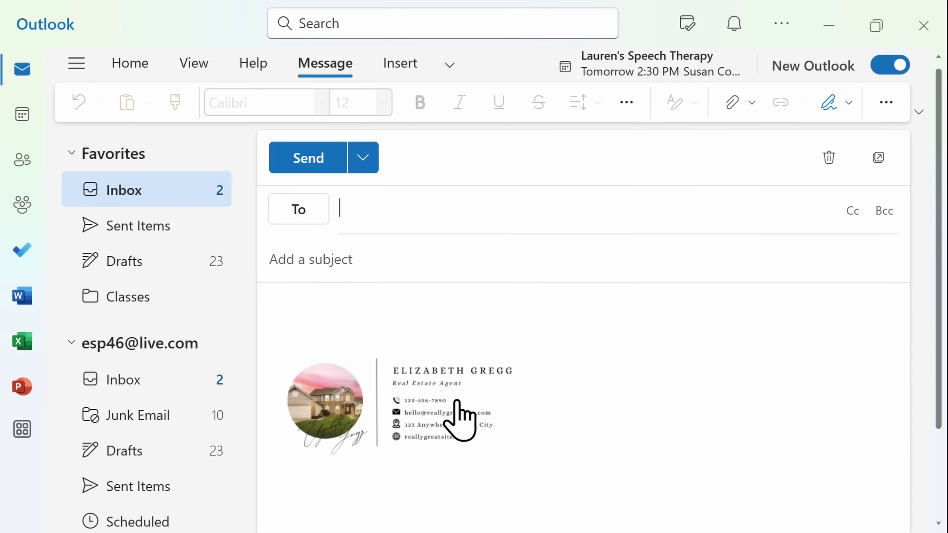
- Paste the greeting text into the new message body above the signature
mouse_move(457, 402)
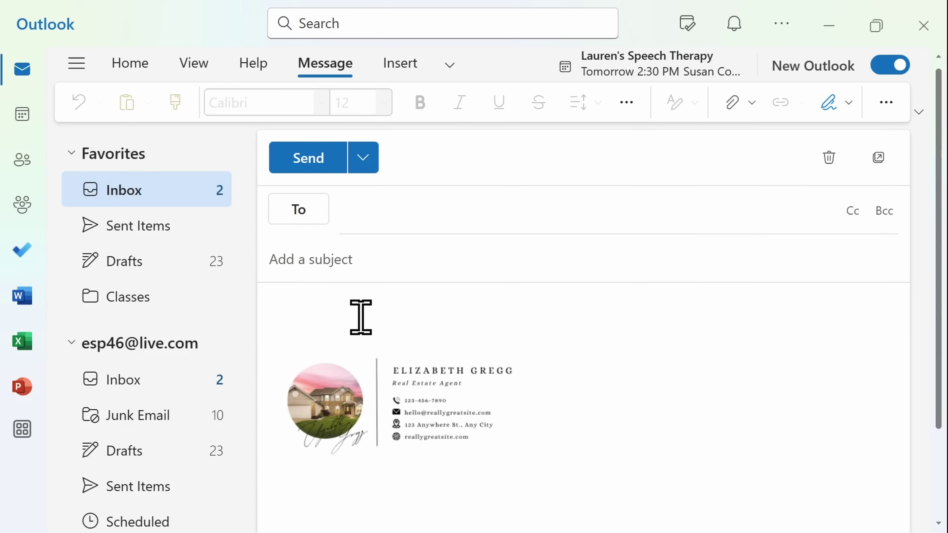
left_click(354, 304)
type("Hello,   Thank you for creating this image in Canva!")
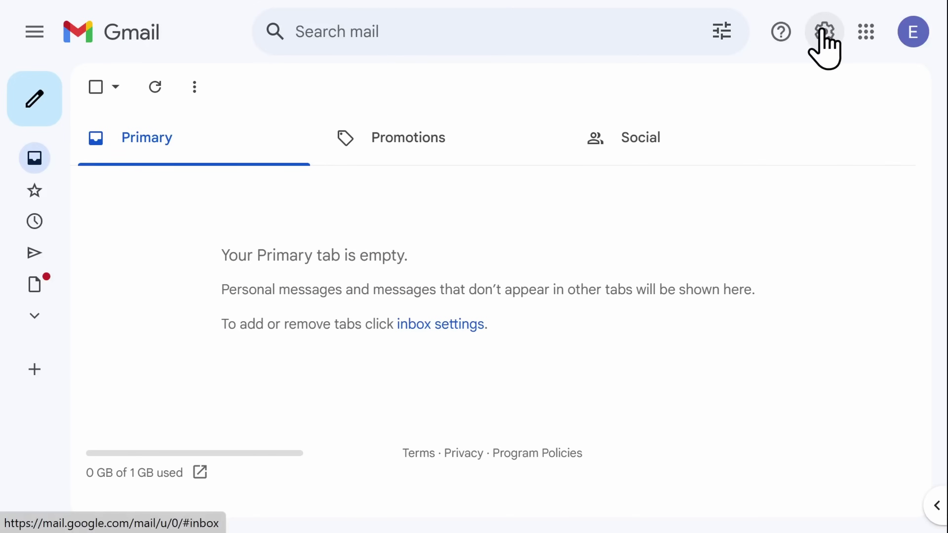
- Create a new Gmail signature named Default under See all settings > Signature
left_click(821, 31)
left_click(817, 135)
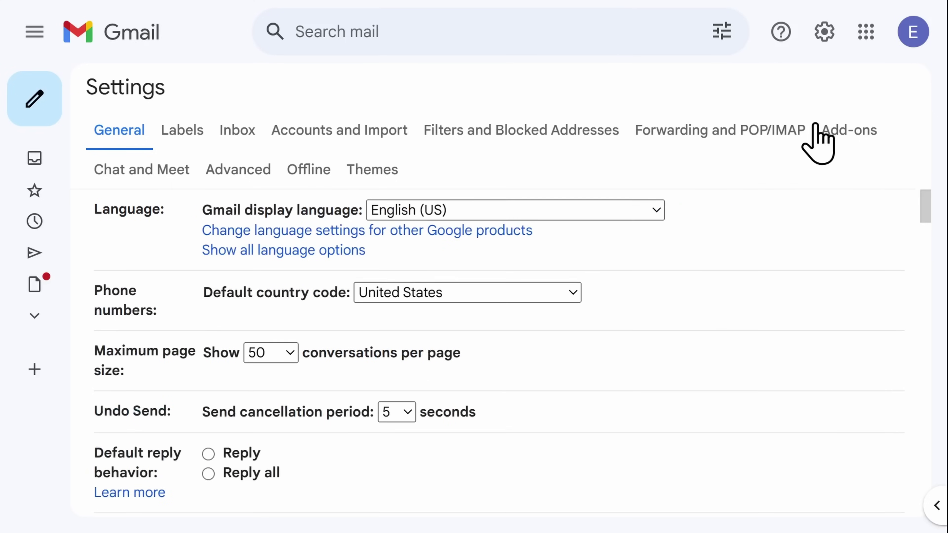
left_click_drag(929, 205, 937, 442)
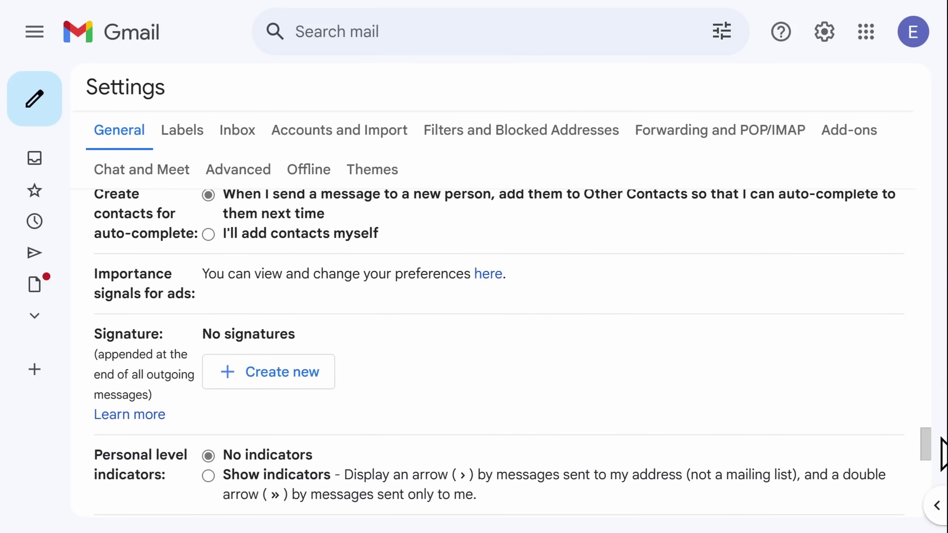
left_click(324, 383)
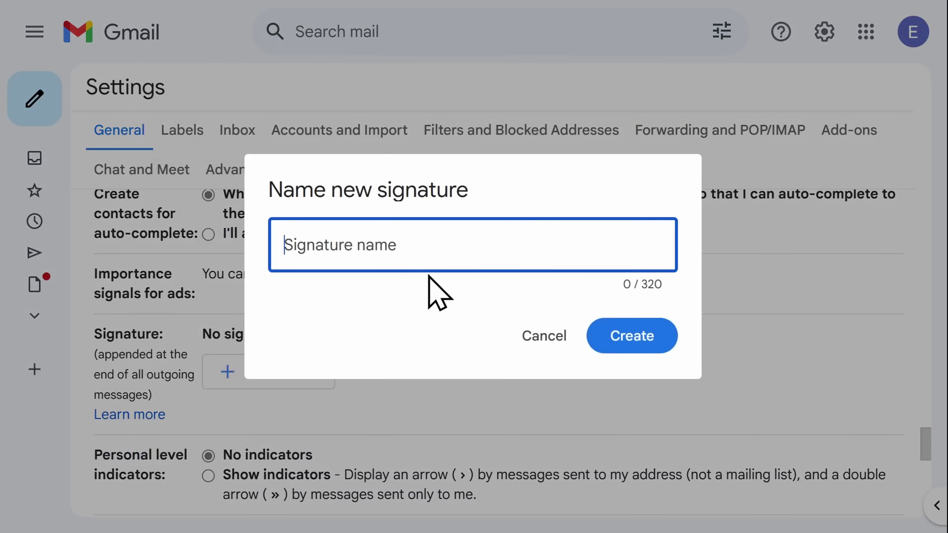
type("Default")
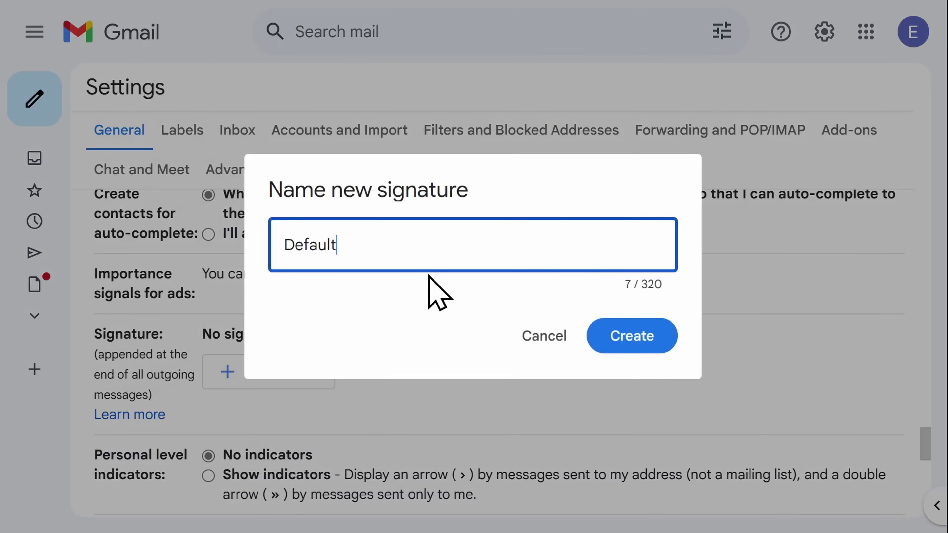
left_click(621, 335)
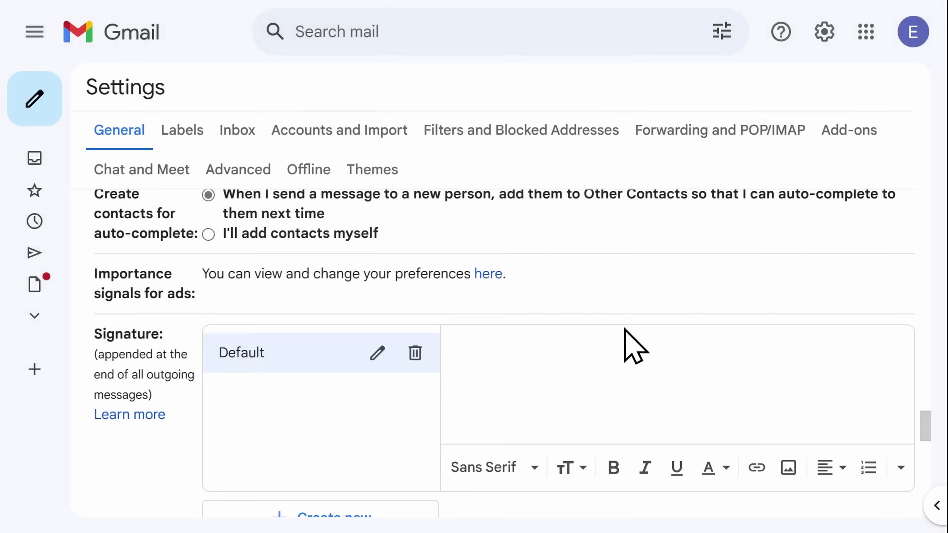
- Upload the downloaded signature PNG into the Default signature and set it to Medium size
left_click(788, 482)
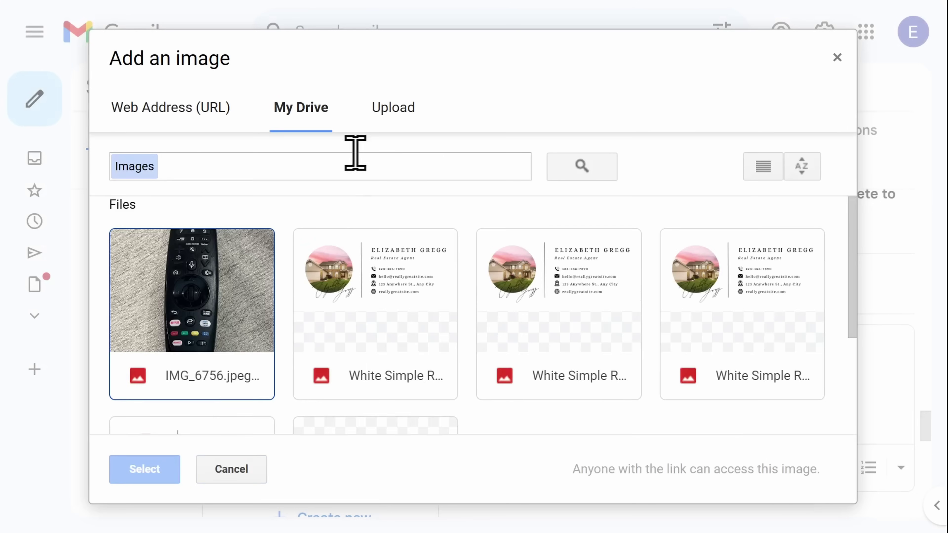
left_click(404, 115)
left_click(429, 328)
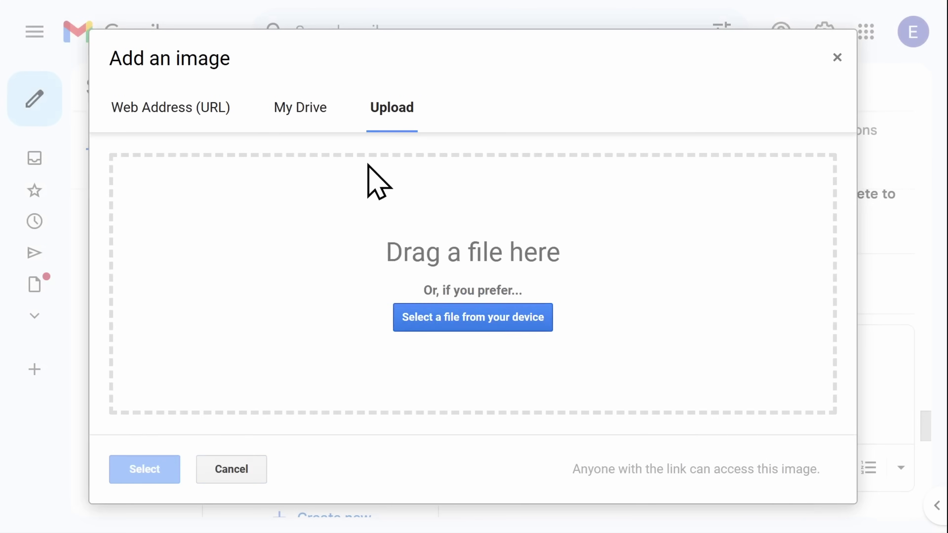
left_click(367, 174)
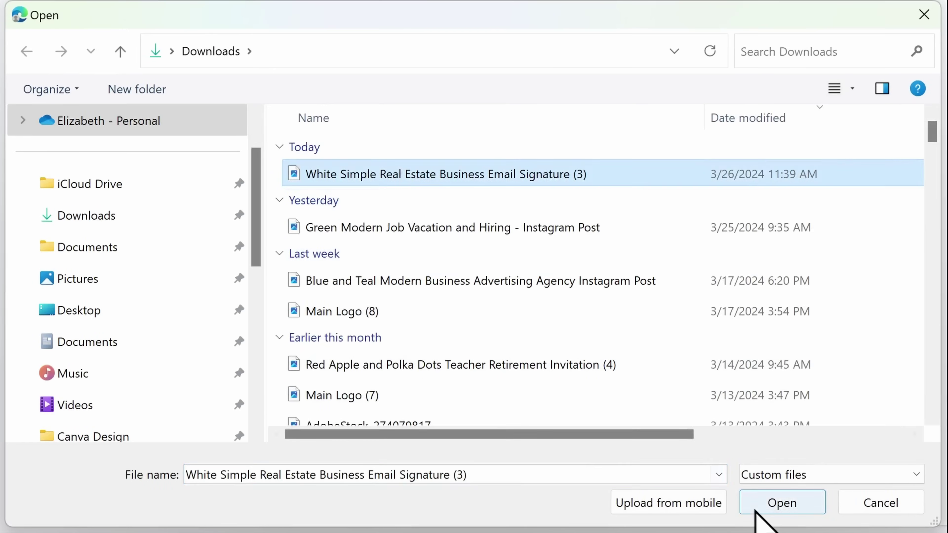
left_click(759, 504)
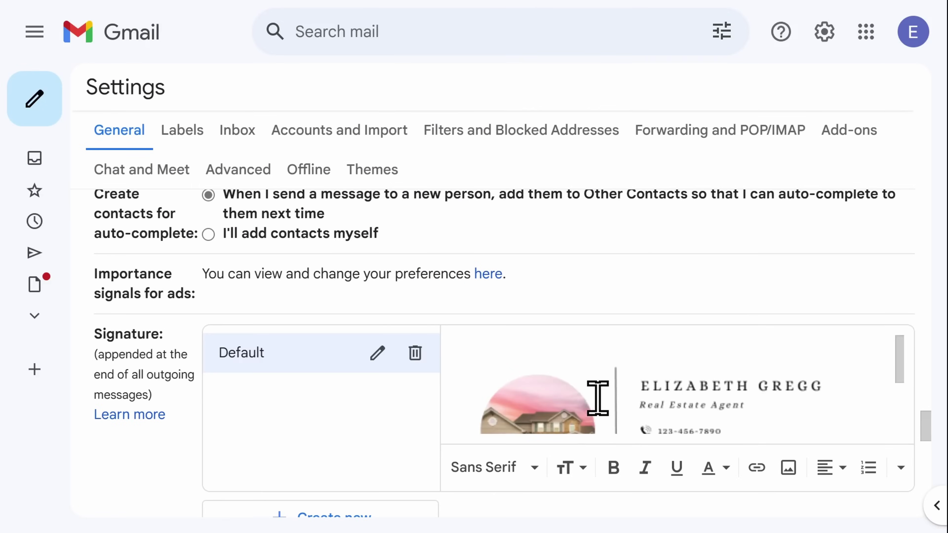
left_click(597, 397)
left_click(536, 458)
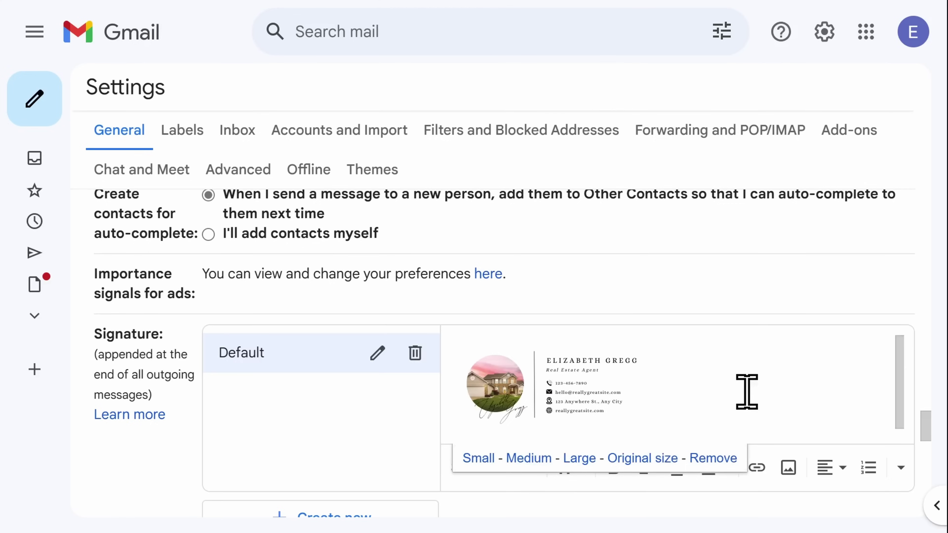
left_click_drag(721, 394, 502, 413)
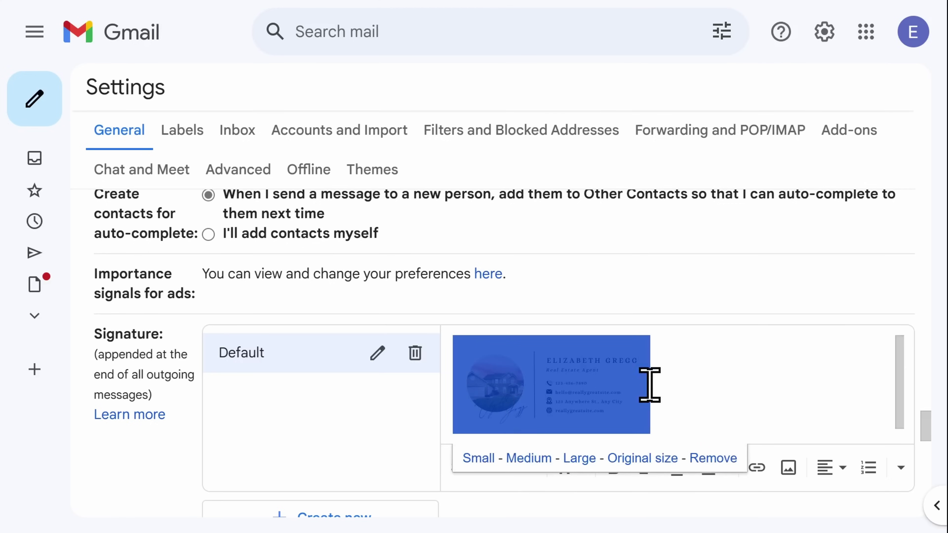
left_click(757, 468)
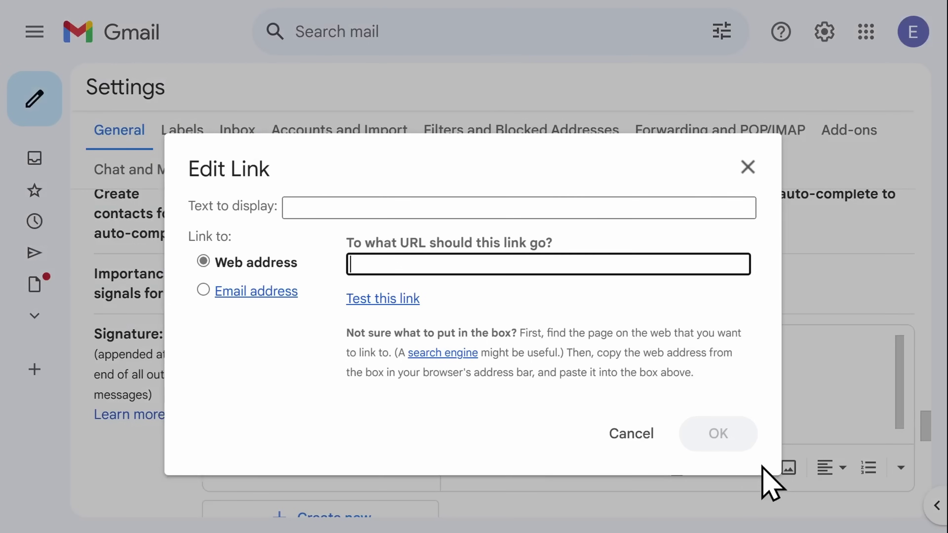
type("www.realestate.com")
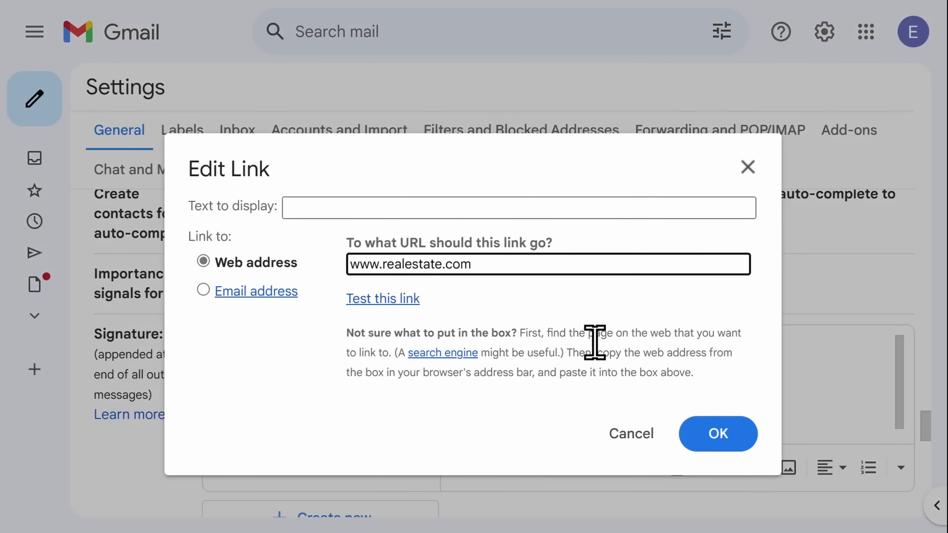
left_click(712, 434)
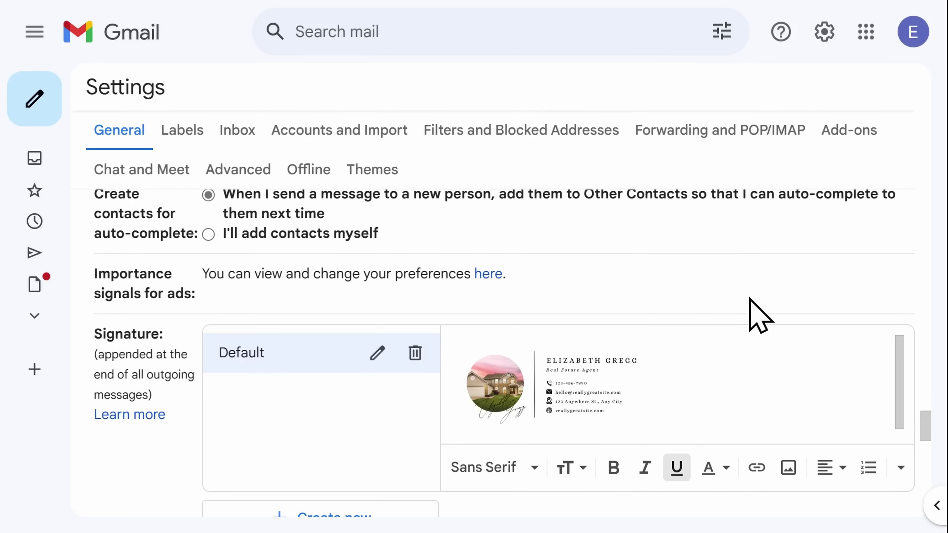
scroll(748, 299, "down", 5)
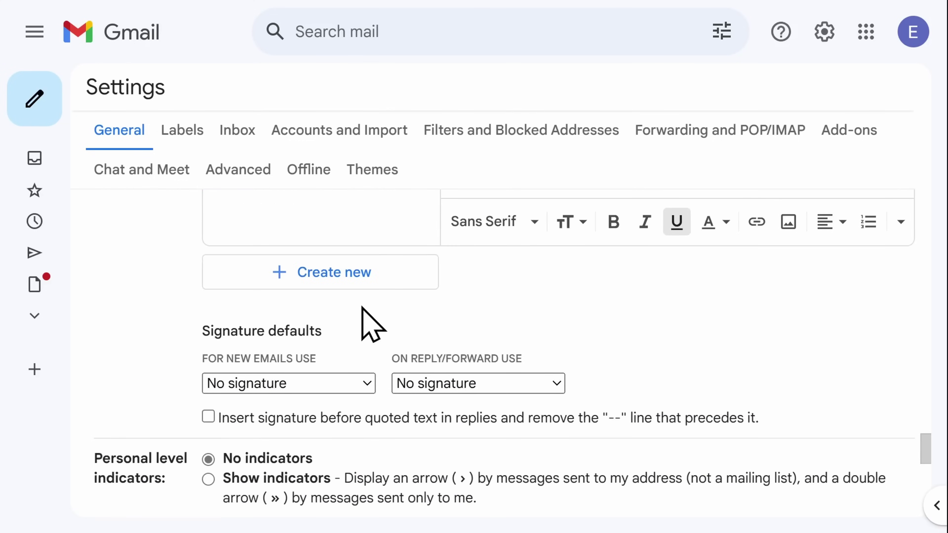
- Choose Default for new emails and for replies/forwards, then save changes
left_click(333, 381)
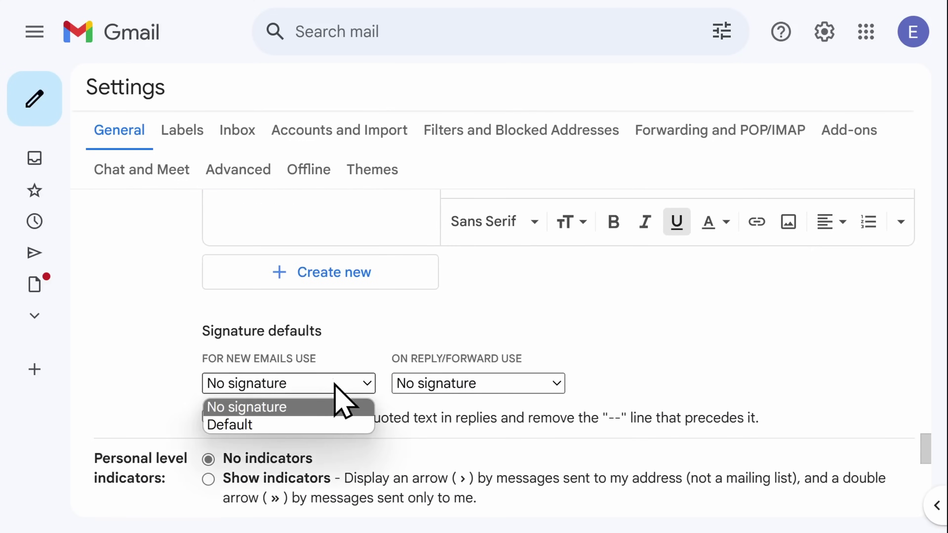
left_click(336, 424)
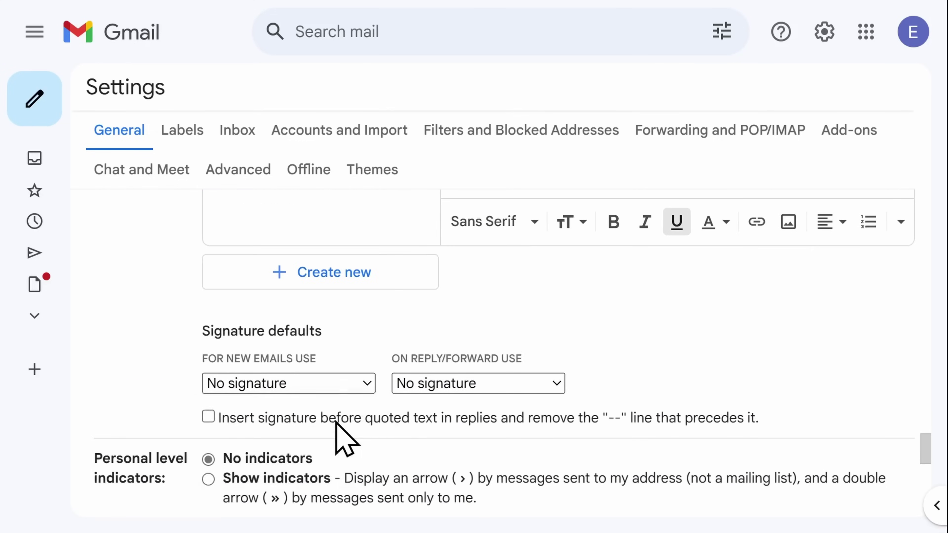
left_click(429, 389)
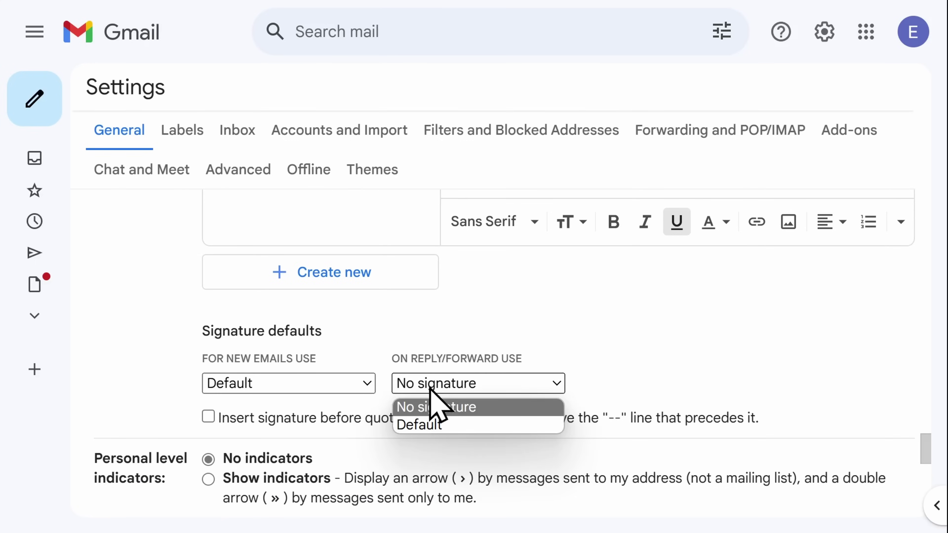
left_click(429, 425)
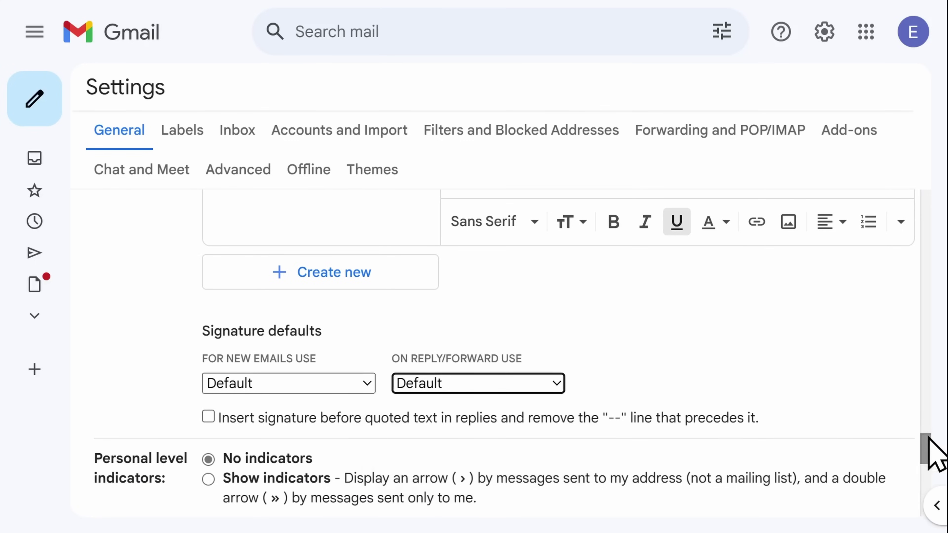
left_click_drag(925, 449, 925, 495)
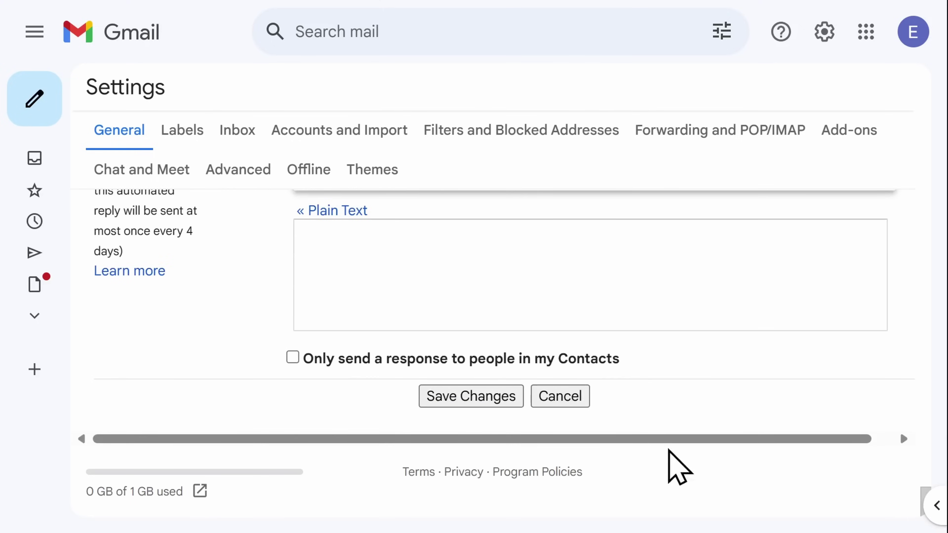
left_click(456, 397)
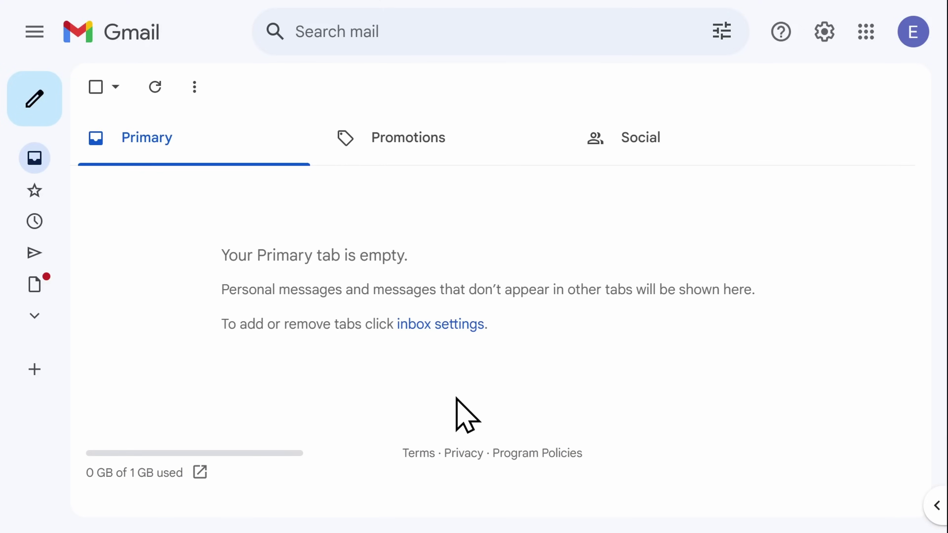
left_click(39, 110)
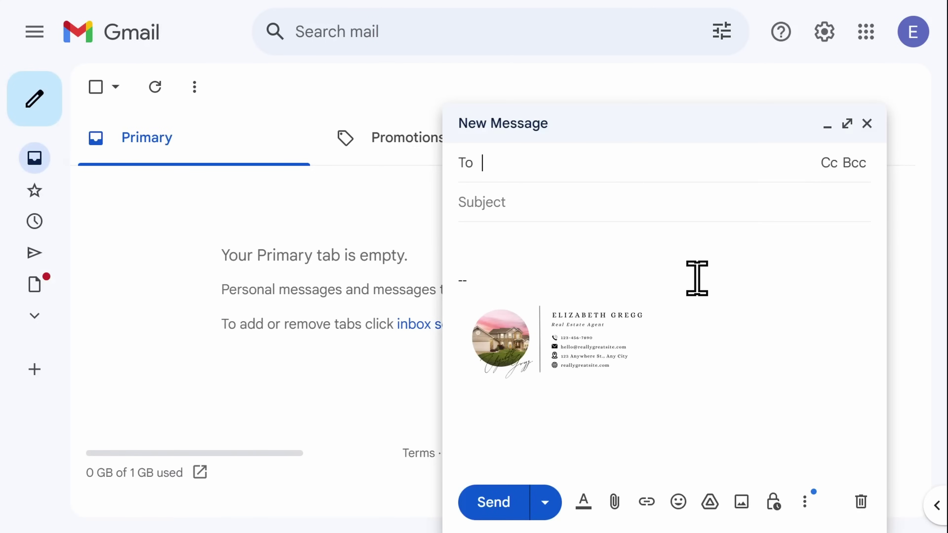
left_click(568, 346)
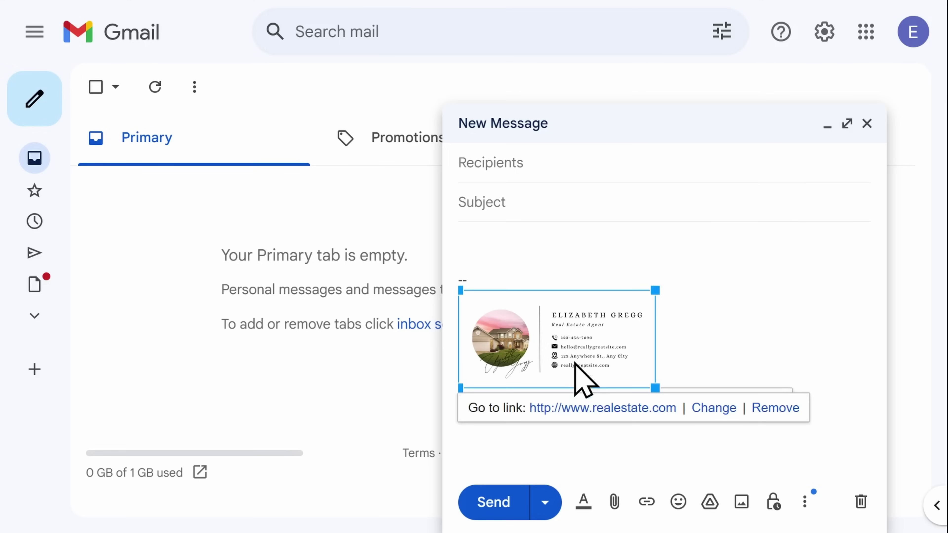